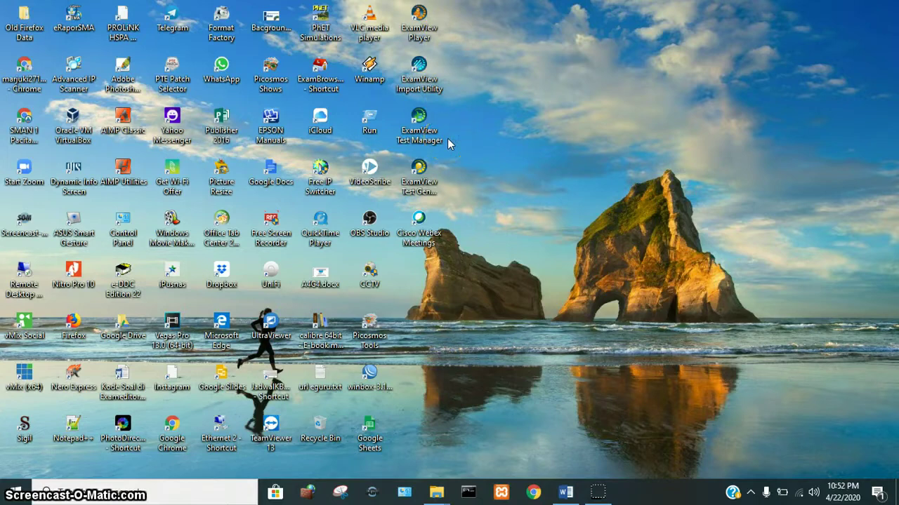
# Step: Launch ExamView Test Generator and create a new test from scratch titled "PAT MAPEL SIMULASI"
pyautogui.click(447, 181)
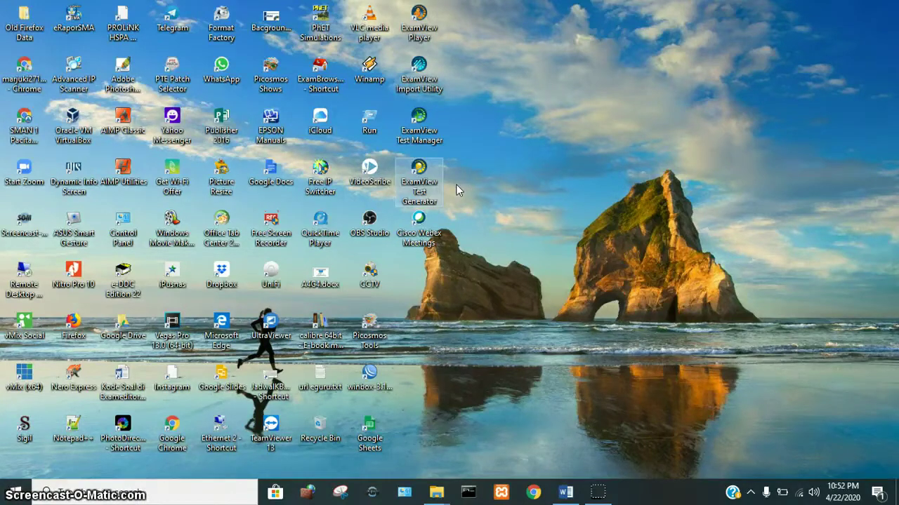
pyautogui.doubleClick(421, 175)
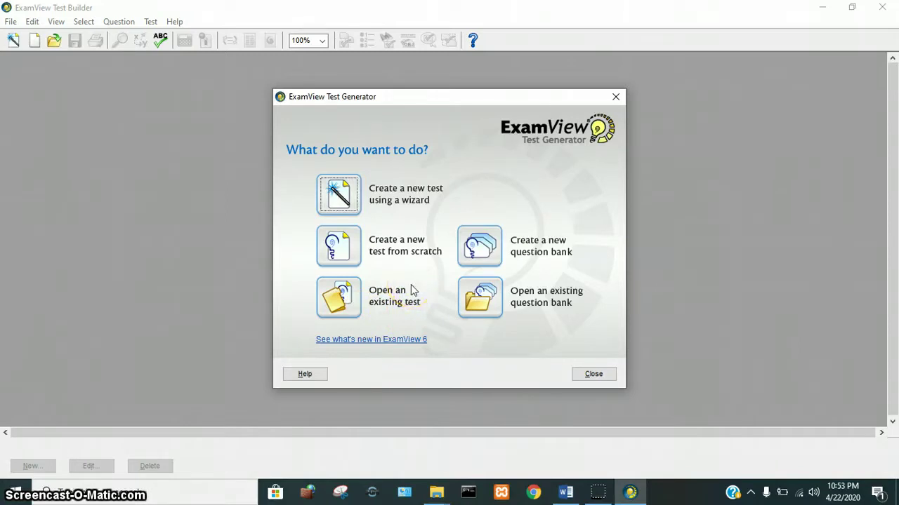
pyautogui.click(339, 247)
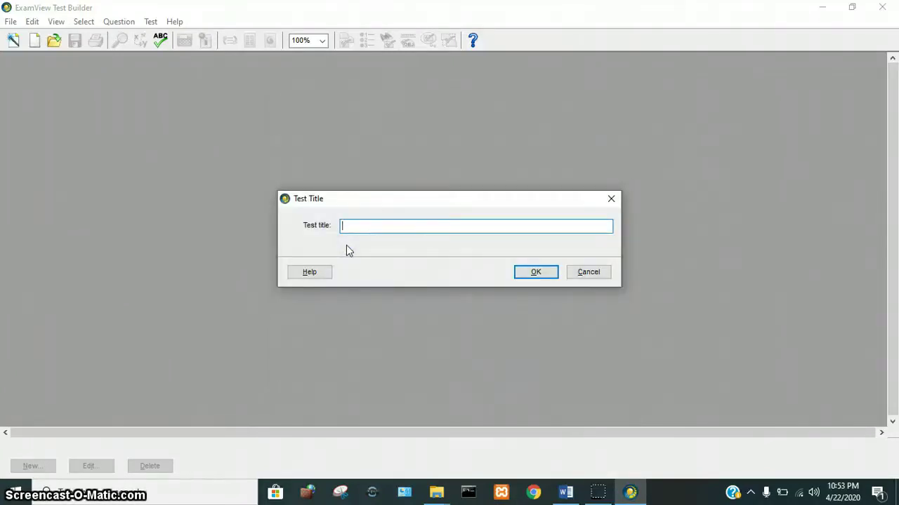
pyautogui.write('PAT MAPE')
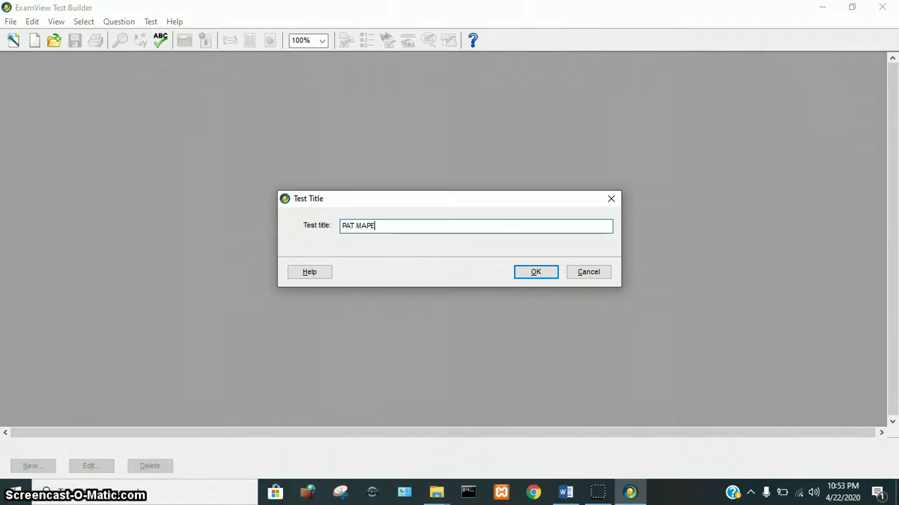
pyautogui.write('L SIMULASI')
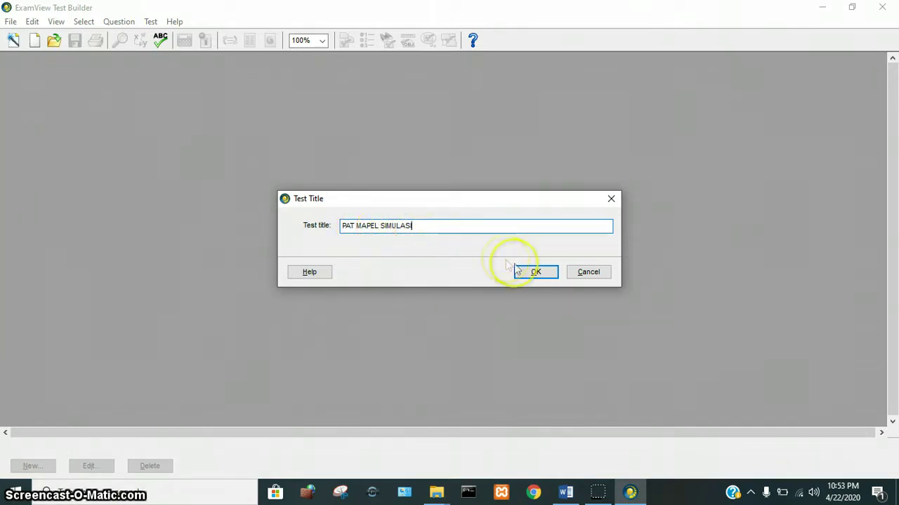
pyautogui.click(535, 275)
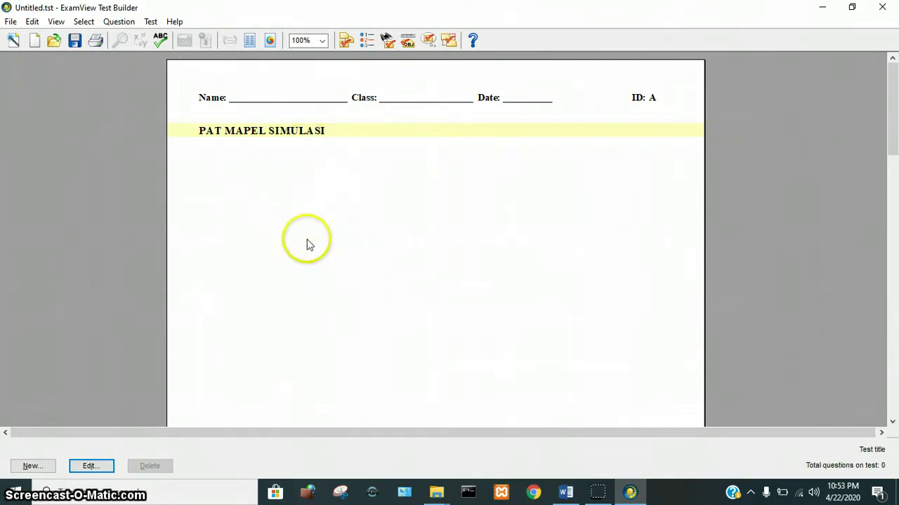
# Step: Add a new Multiple Choice question with 5 choices arranged in 1 column
pyautogui.click(33, 466)
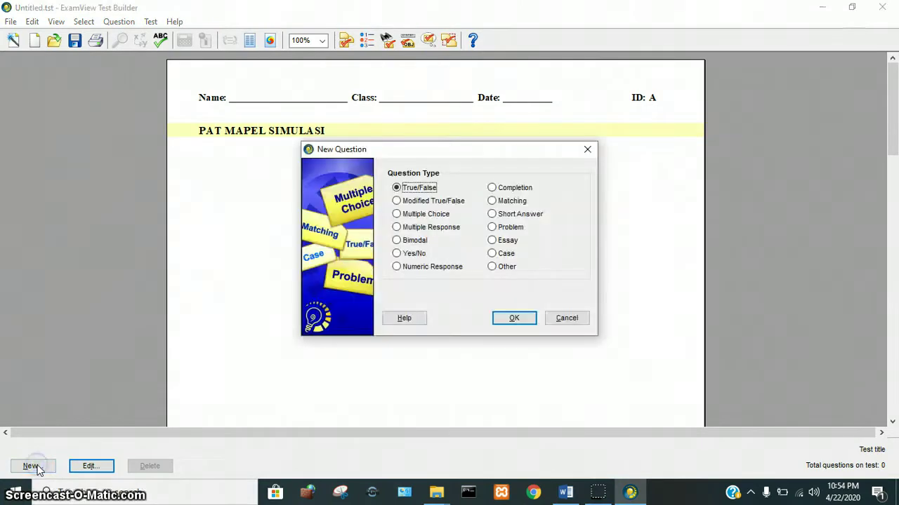
pyautogui.click(397, 214)
pyautogui.click(510, 320)
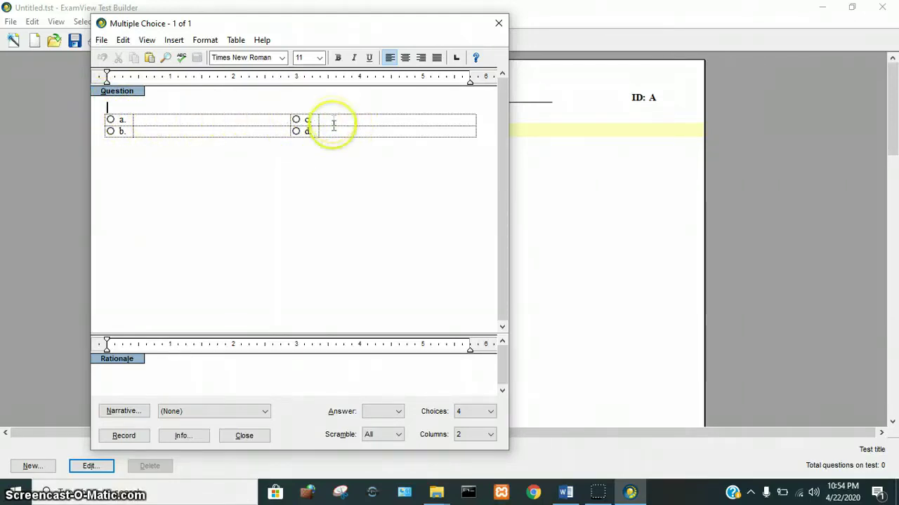
pyautogui.click(491, 414)
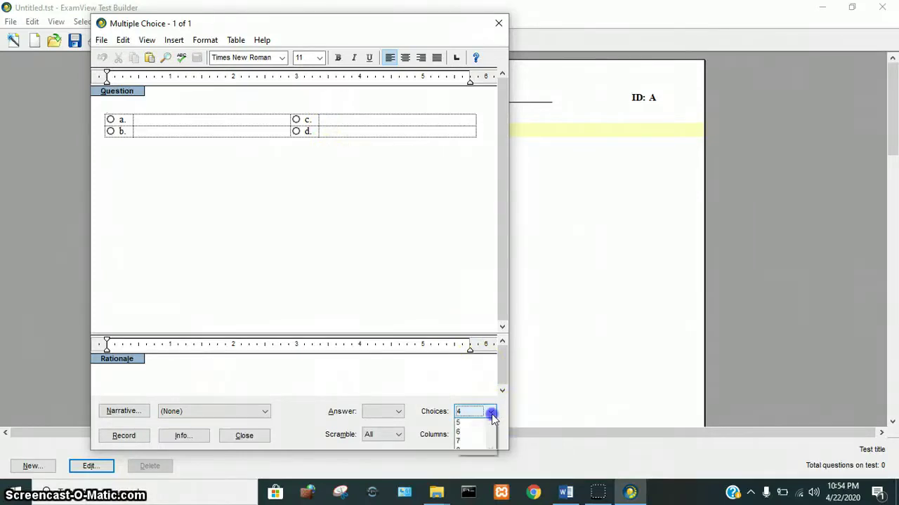
pyautogui.click(483, 453)
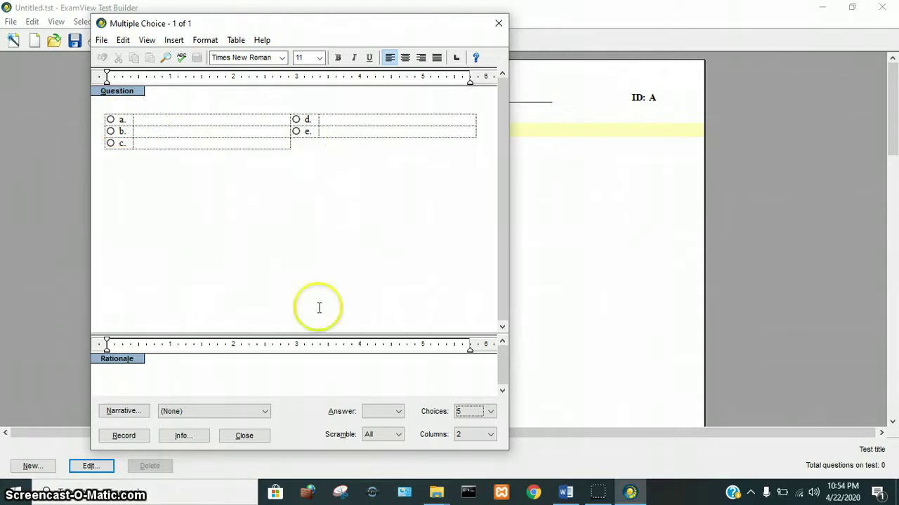
pyautogui.click(491, 434)
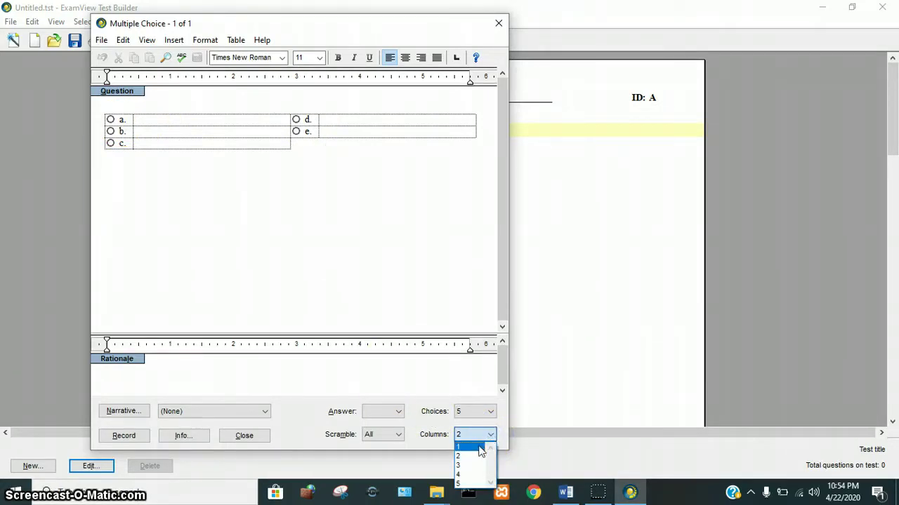
pyautogui.click(464, 448)
# Step: Switch to Soal Mapel Campuran.docx in Word and copy question 1 together with its answer options a to e
pyautogui.click(119, 105)
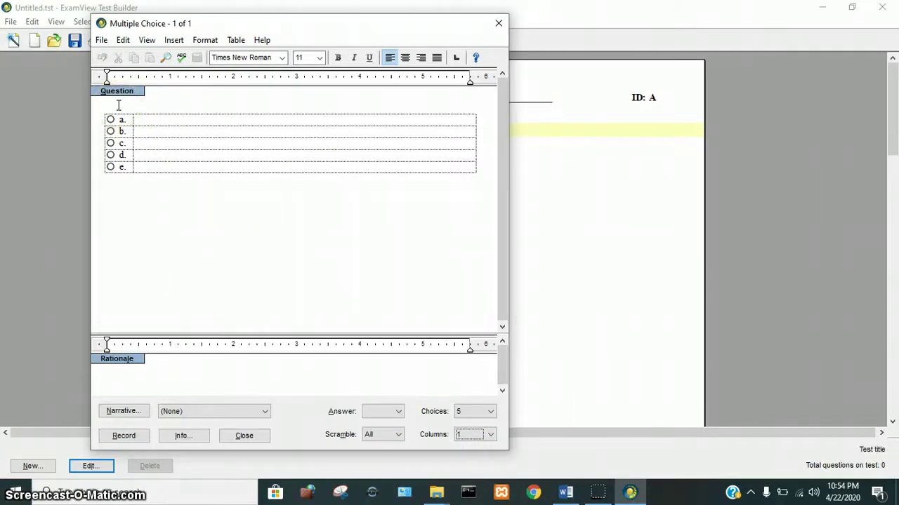
pyautogui.click(118, 105)
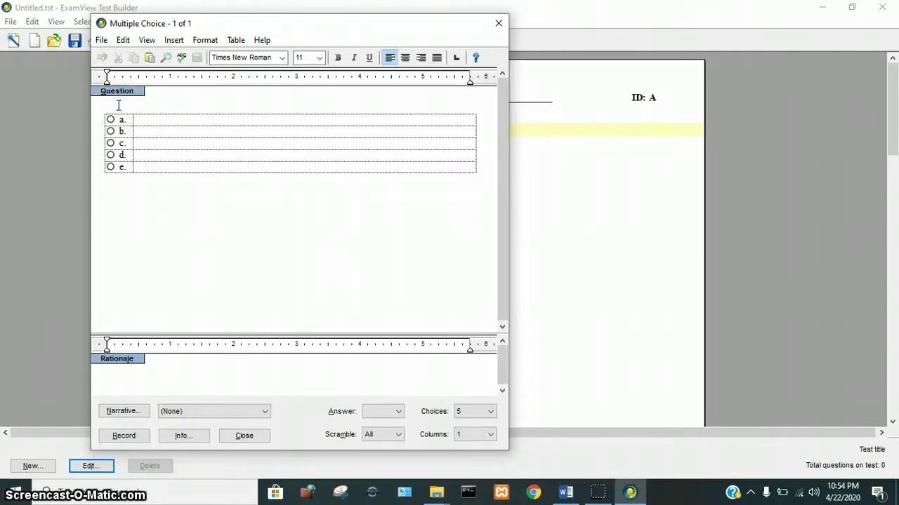
pyautogui.click(567, 492)
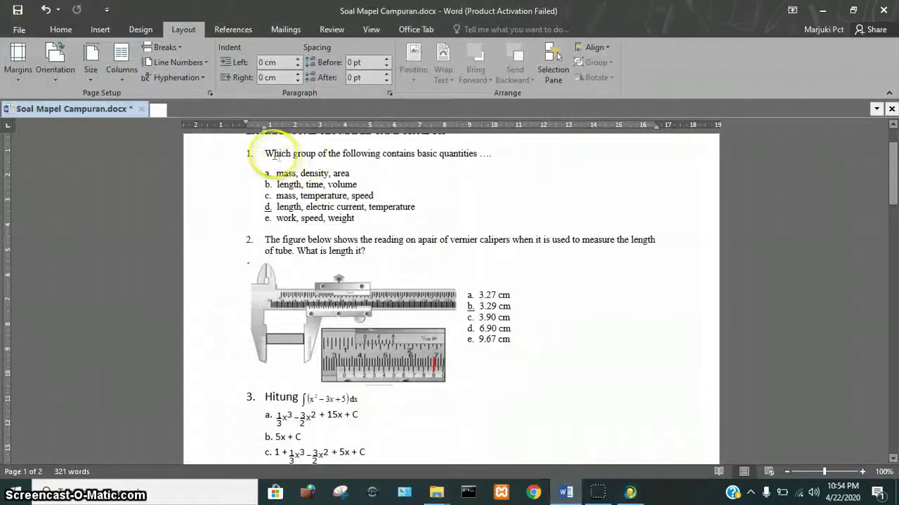
pyautogui.moveTo(266, 153); pyautogui.dragTo(356, 218)
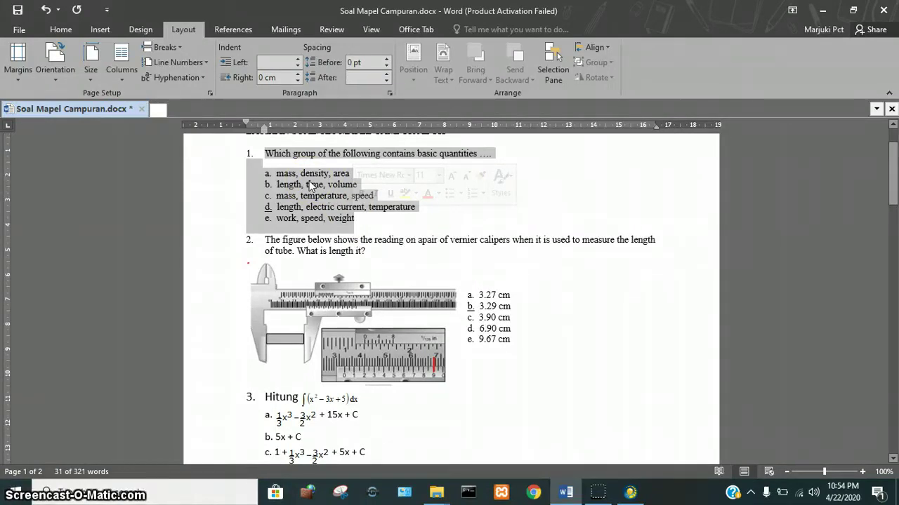
pyautogui.click(309, 181)
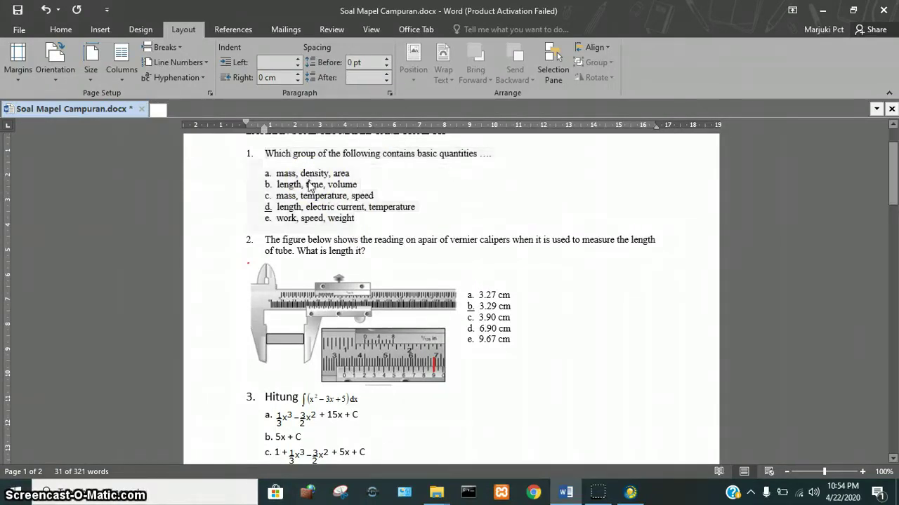
pyautogui.moveTo(265, 153); pyautogui.dragTo(365, 224)
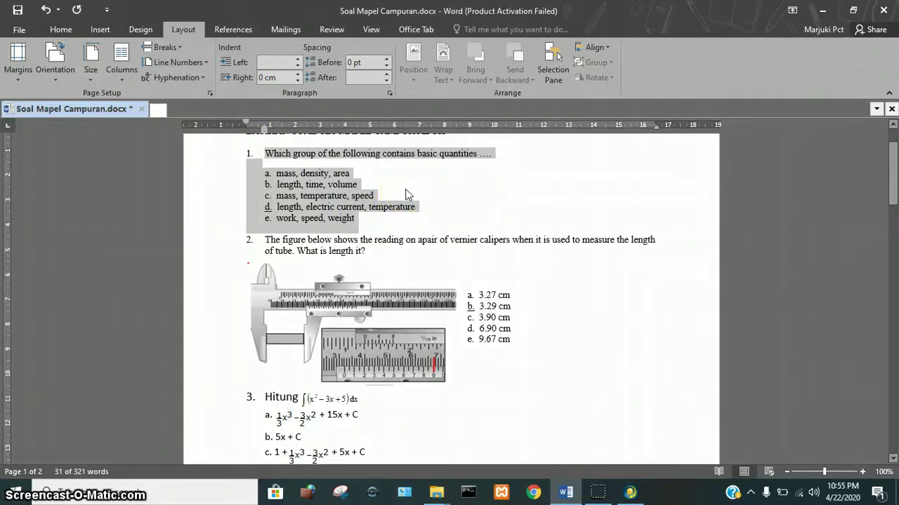
pyautogui.rightClick(314, 196)
pyautogui.click(336, 214)
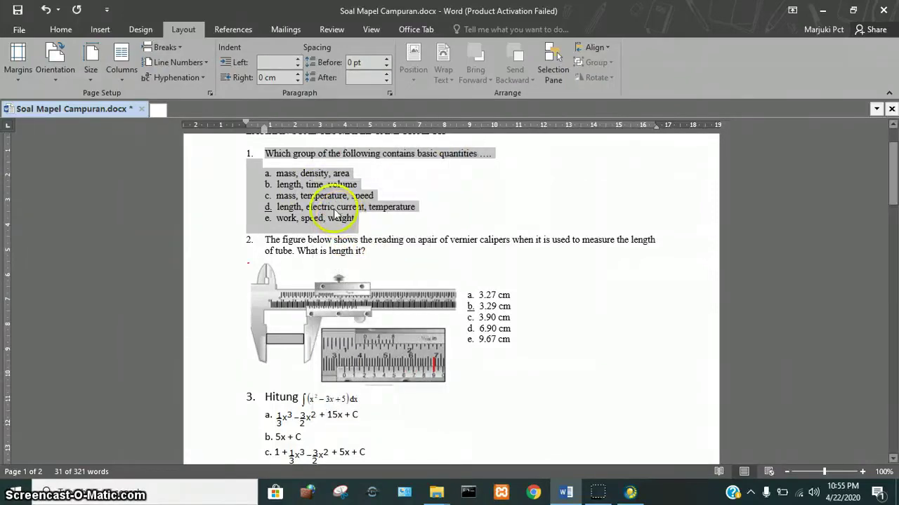
# Step: Return to ExamView and paste the copied question into the question area above the answer choices
pyautogui.click(635, 493)
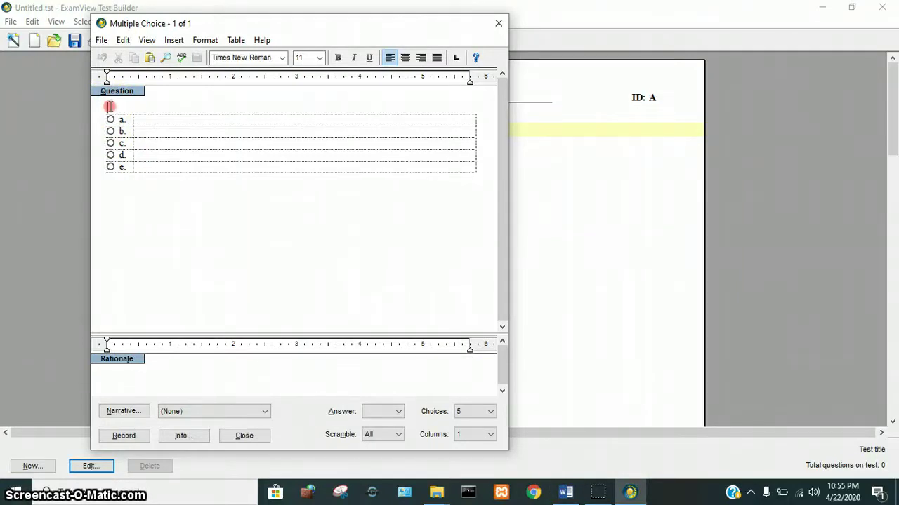
pyautogui.rightClick(109, 106)
pyautogui.click(141, 142)
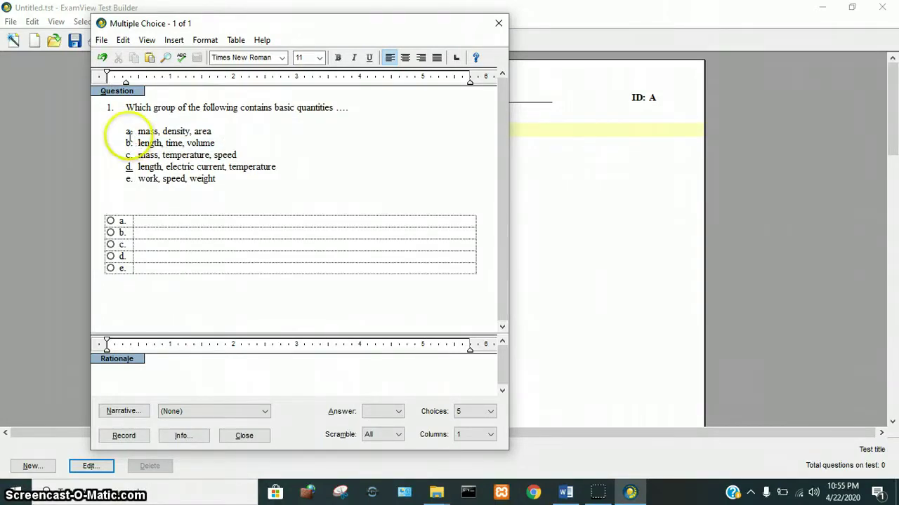
# Step: Copy "mass, density, area", "length, time, volume" and "mass, temperature, speed" from the pasted text into answer choices a, b and c, without extra lines
pyautogui.moveTo(138, 132); pyautogui.dragTo(214, 128)
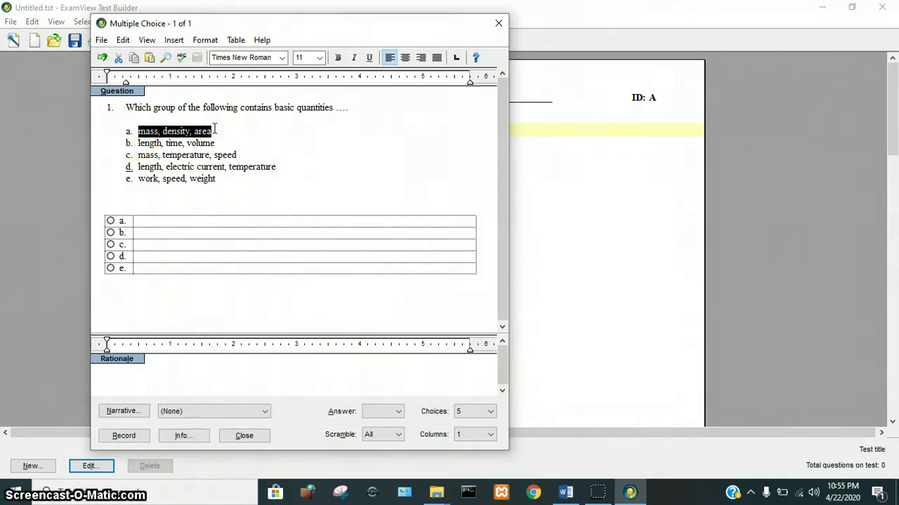
pyautogui.click(151, 223)
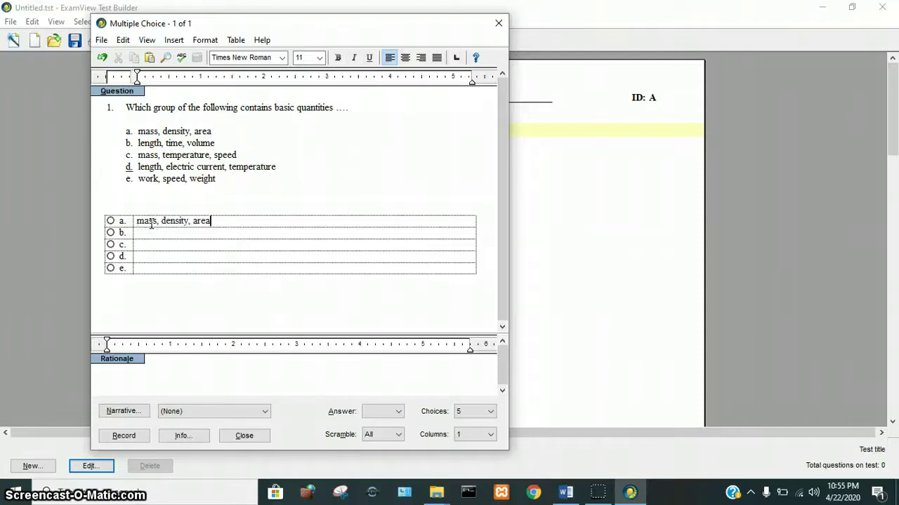
pyautogui.moveTo(137, 143); pyautogui.dragTo(186, 143)
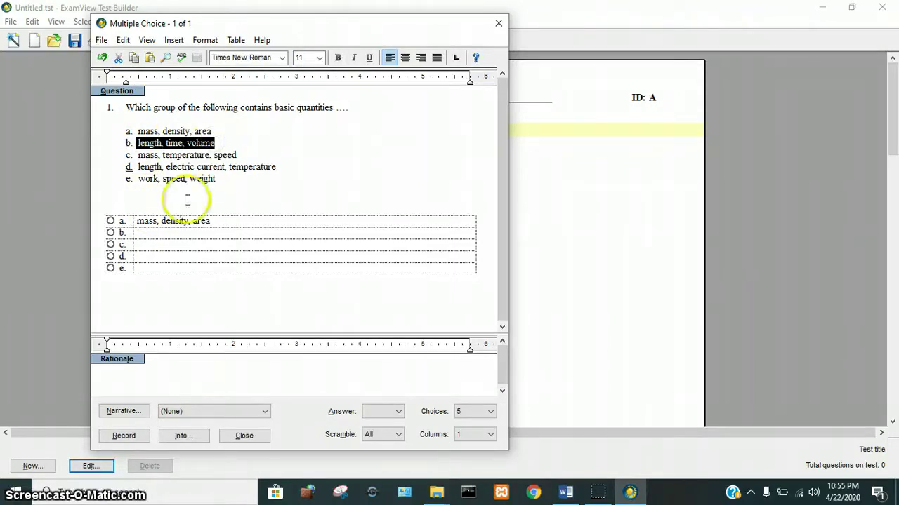
pyautogui.click(157, 232)
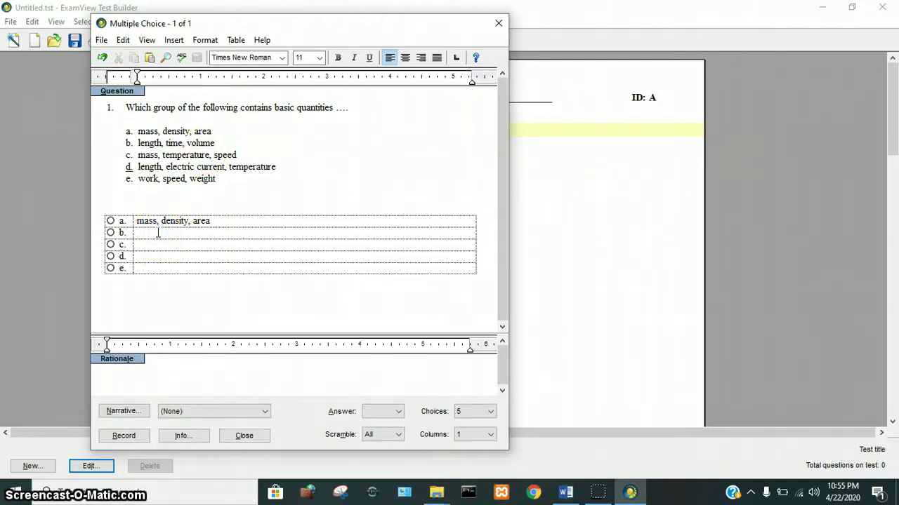
pyautogui.moveTo(138, 154); pyautogui.dragTo(245, 153)
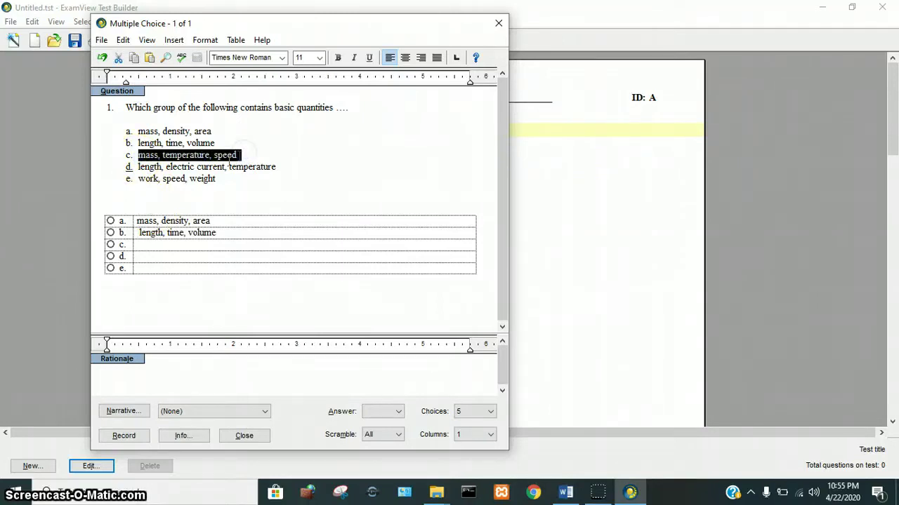
pyautogui.click(168, 247)
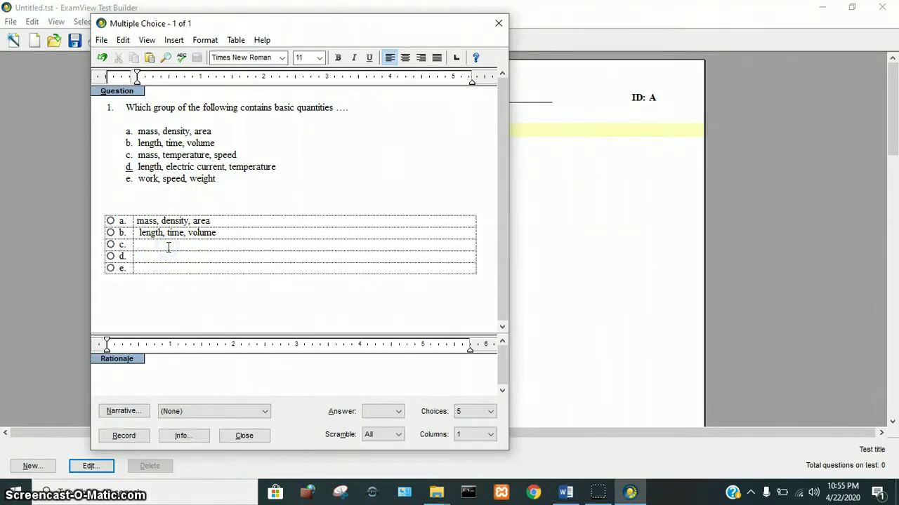
pyautogui.hotkey('ctrl', 'v')
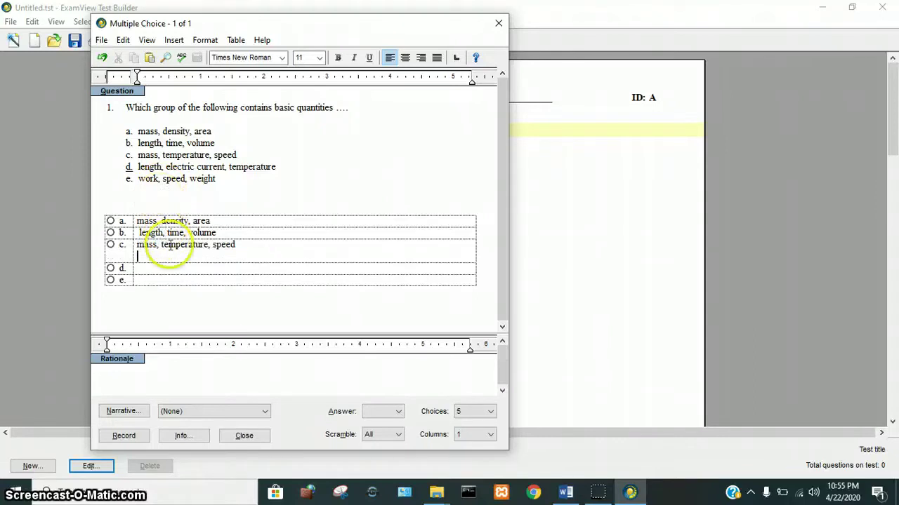
pyautogui.press('BackSpace')
# Step: Copy "length, electric current, temperature" and "work, speed, weight" from the pasted text into answer choices d and e
pyautogui.click(138, 166)
pyautogui.moveTo(138, 165); pyautogui.dragTo(269, 165)
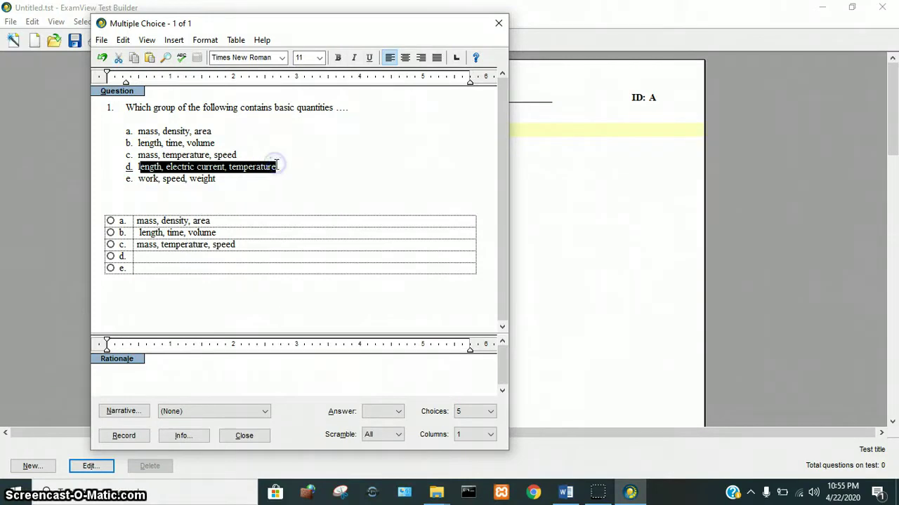
pyautogui.click(173, 254)
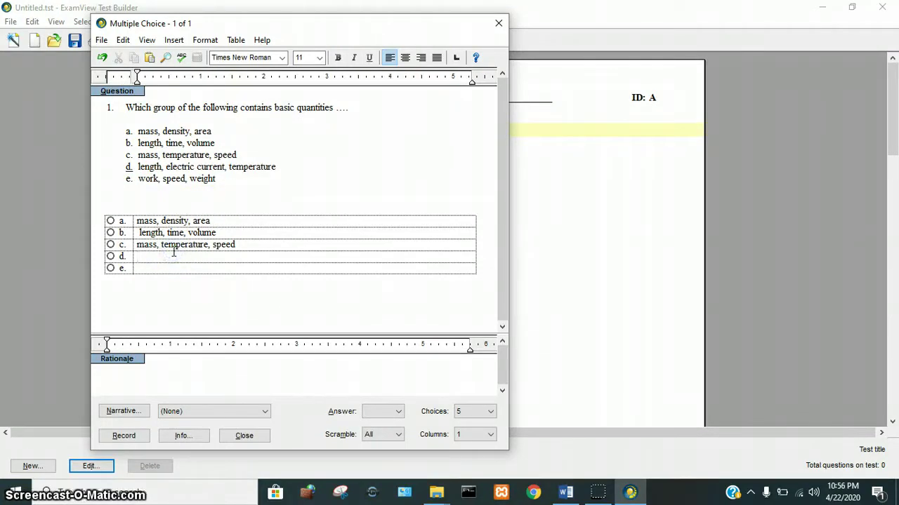
pyautogui.hotkey('ctrl', 'v')
pyautogui.write('l')
pyautogui.click(139, 269)
pyautogui.moveTo(140, 181); pyautogui.dragTo(214, 179)
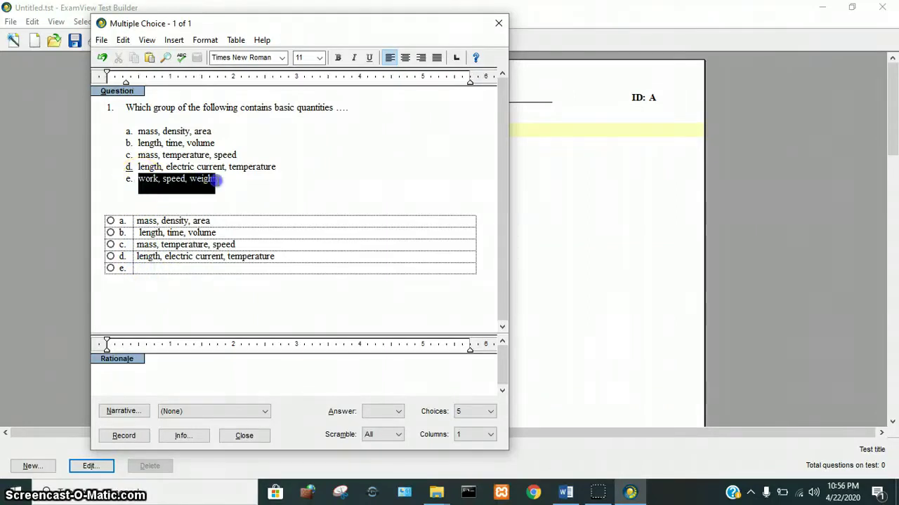
pyautogui.click(160, 269)
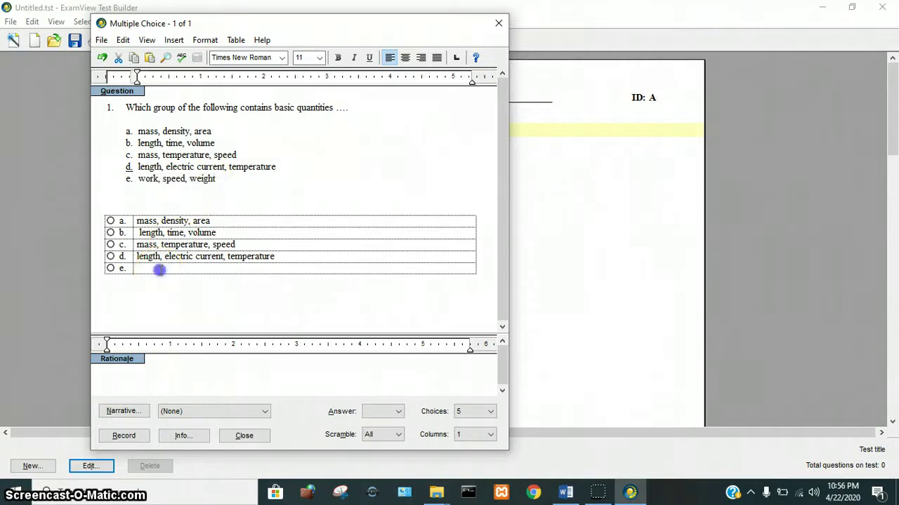
pyautogui.hotkey('ctrl', 'v')
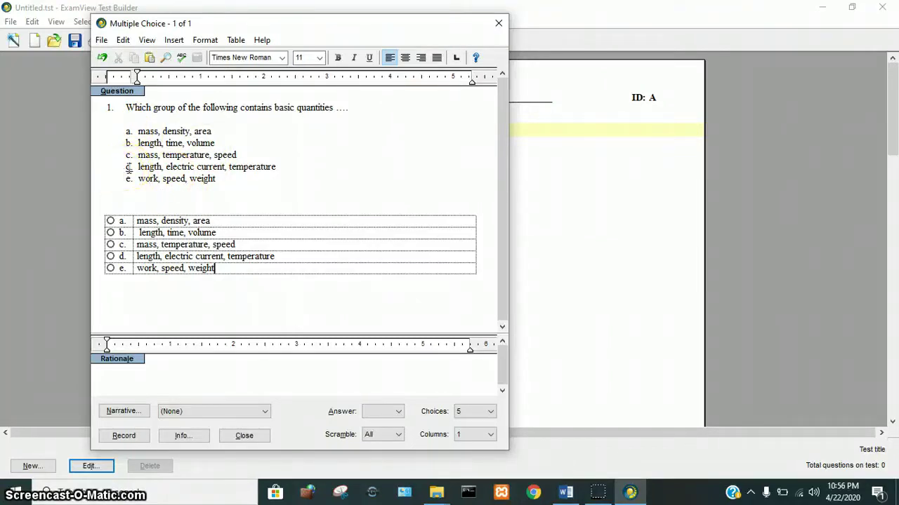
# Step: Mark choice d, "length, electric current, temperature", as the question's correct answer
pyautogui.click(398, 413)
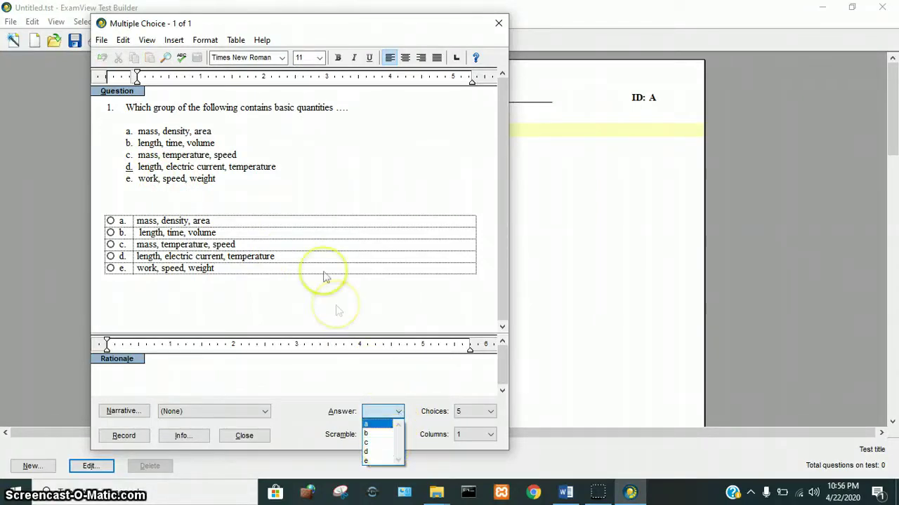
pyautogui.click(112, 258)
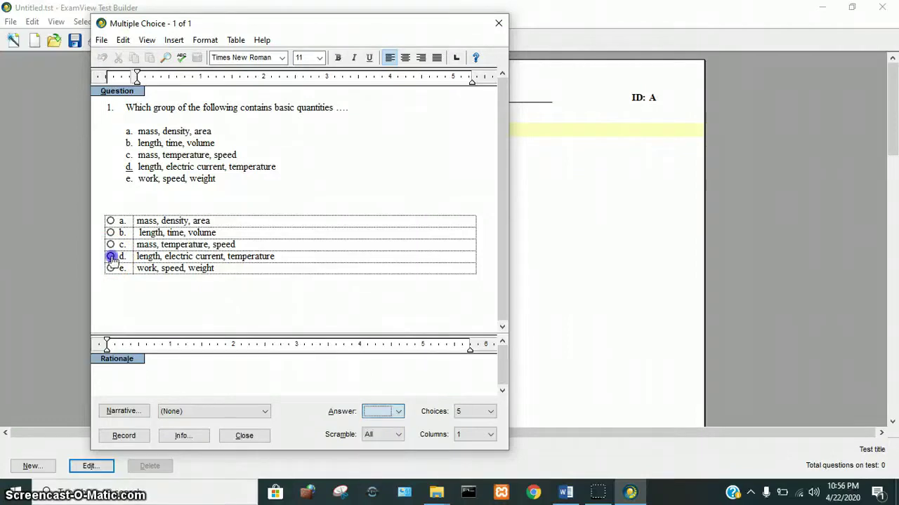
pyautogui.click(111, 257)
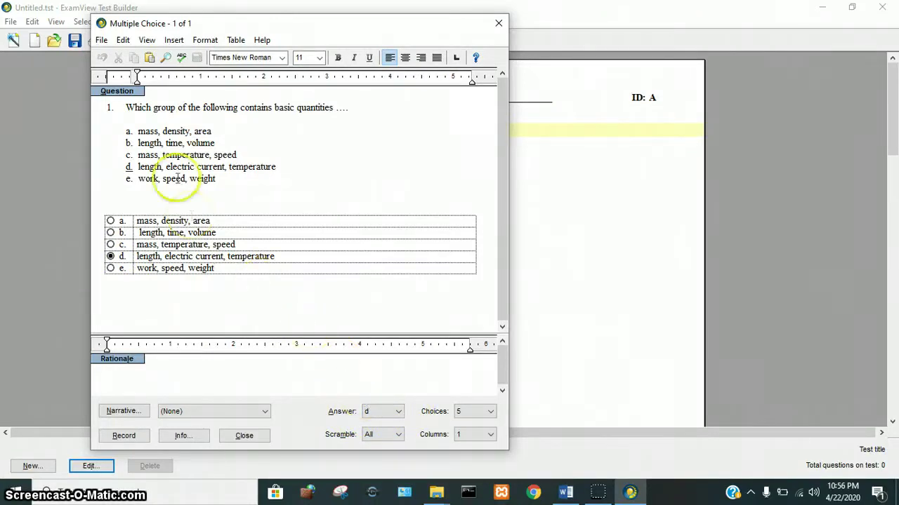
# Step: Remove the leading "1." and the pasted answer list from the basic quantities question text, and record the question
pyautogui.click(127, 108)
pyautogui.moveTo(127, 108); pyautogui.dragTo(108, 107)
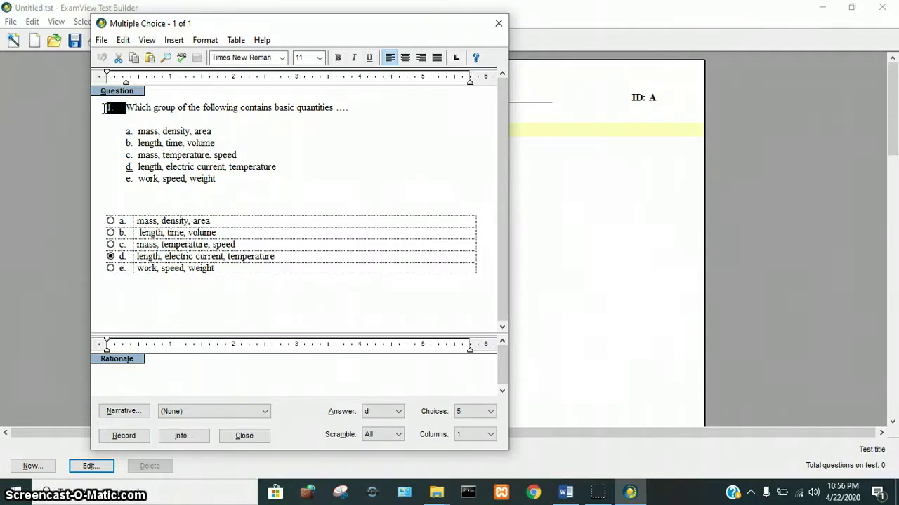
pyautogui.press('Delete')
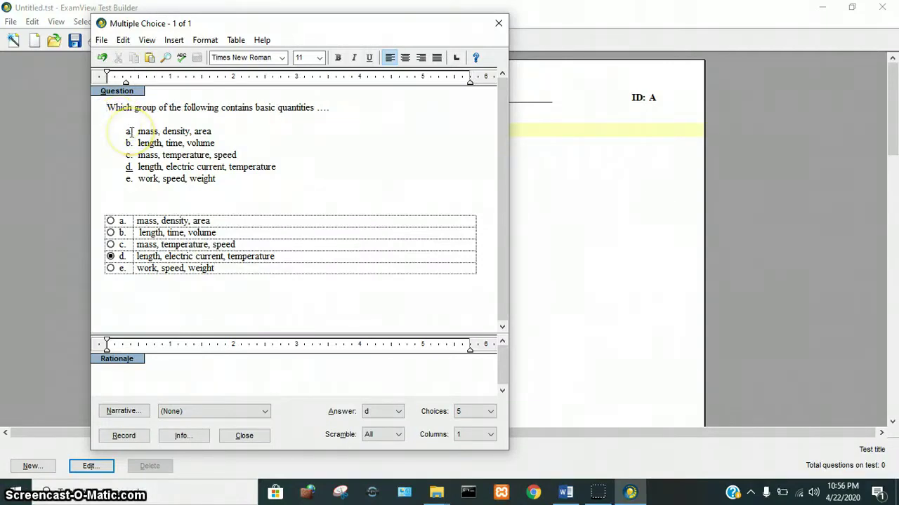
pyautogui.moveTo(121, 132); pyautogui.dragTo(229, 188)
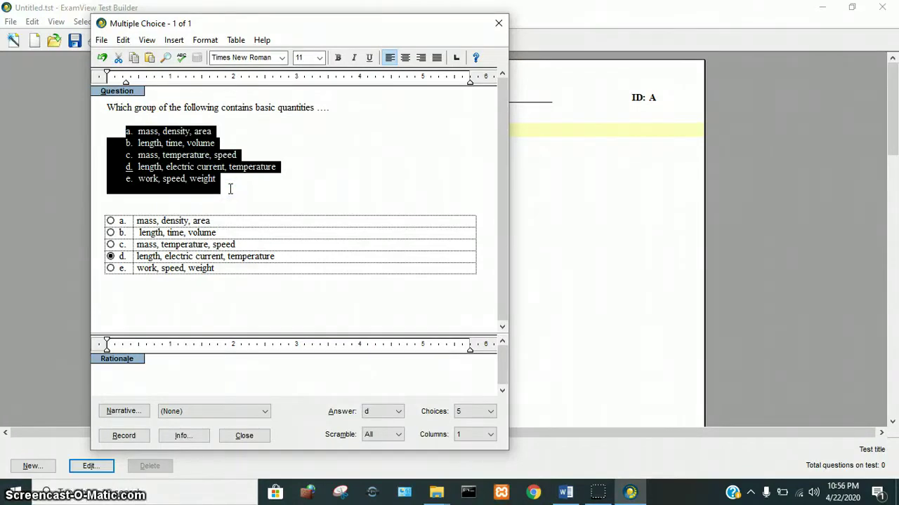
pyautogui.press('Delete')
pyautogui.press('Delete')
pyautogui.click(231, 186)
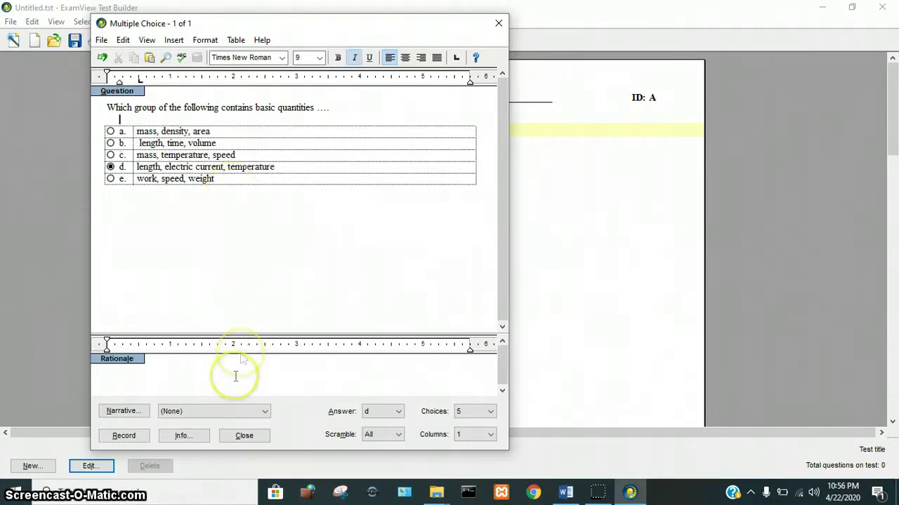
pyautogui.click(124, 436)
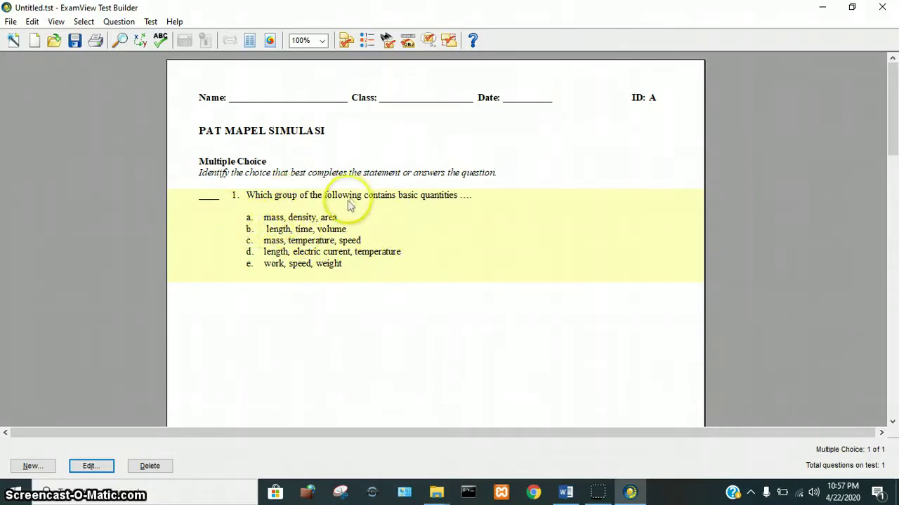
# Step: Reopen question 1, remove the extra space before "length, time, volume" in choice b, and record the question again
pyautogui.doubleClick(317, 232)
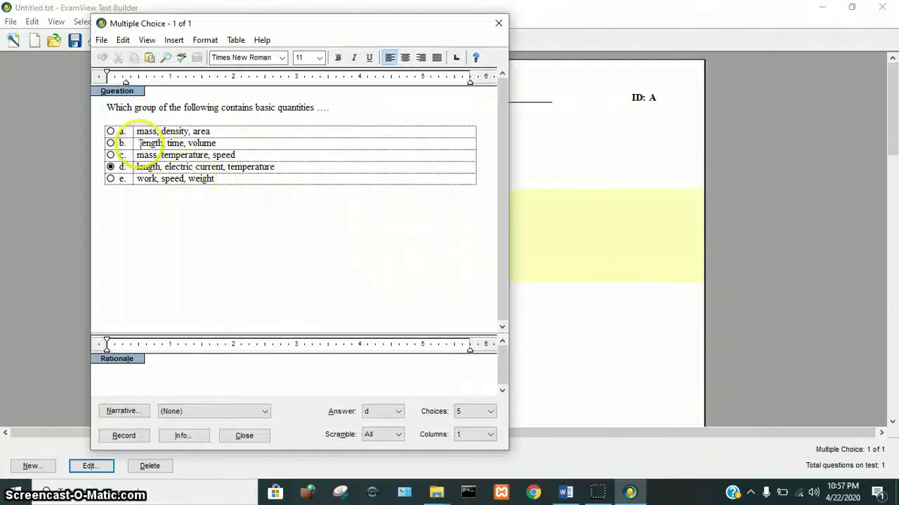
pyautogui.click(140, 143)
pyautogui.press('BackSpace')
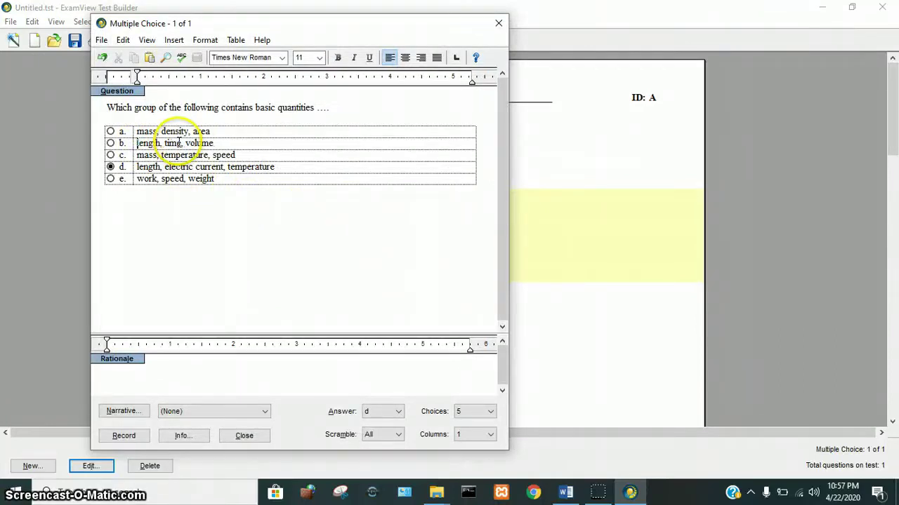
pyautogui.click(141, 437)
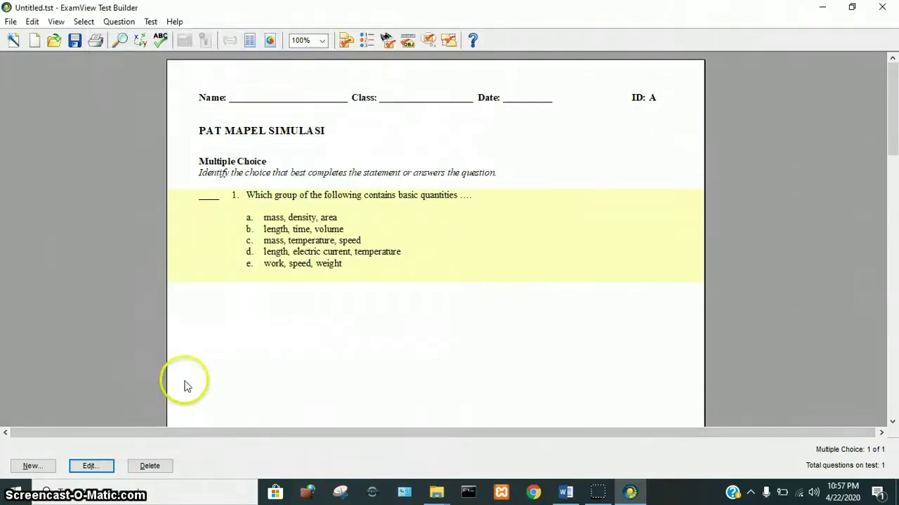
# Step: Create a second Multiple Choice question with 5 choices arranged in 1 column
pyautogui.click(32, 466)
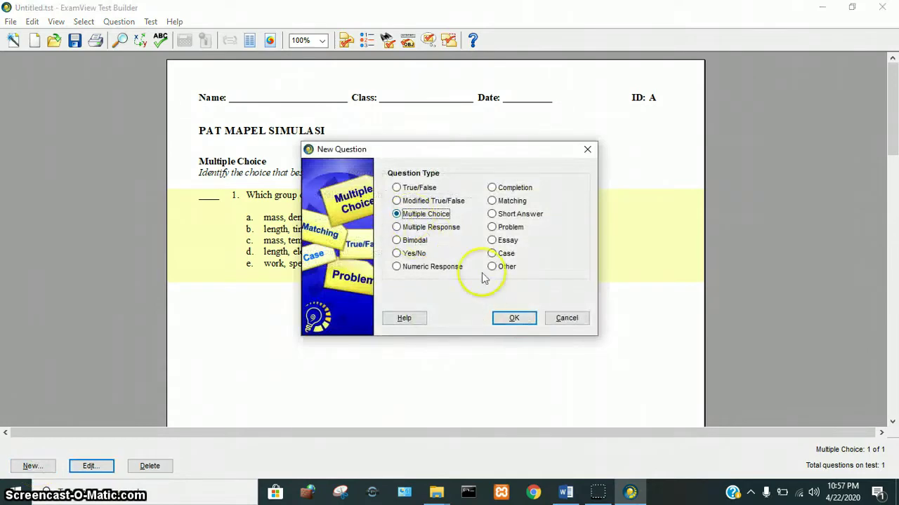
pyautogui.click(514, 318)
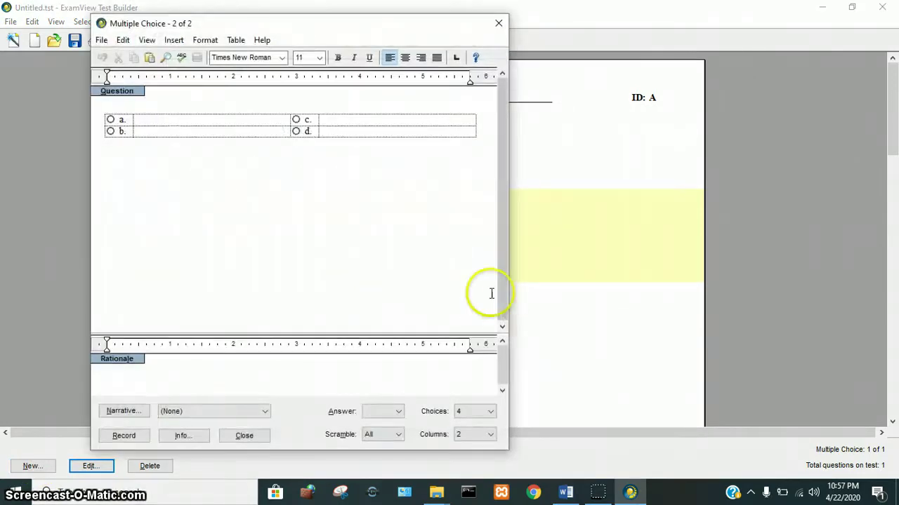
pyautogui.click(475, 413)
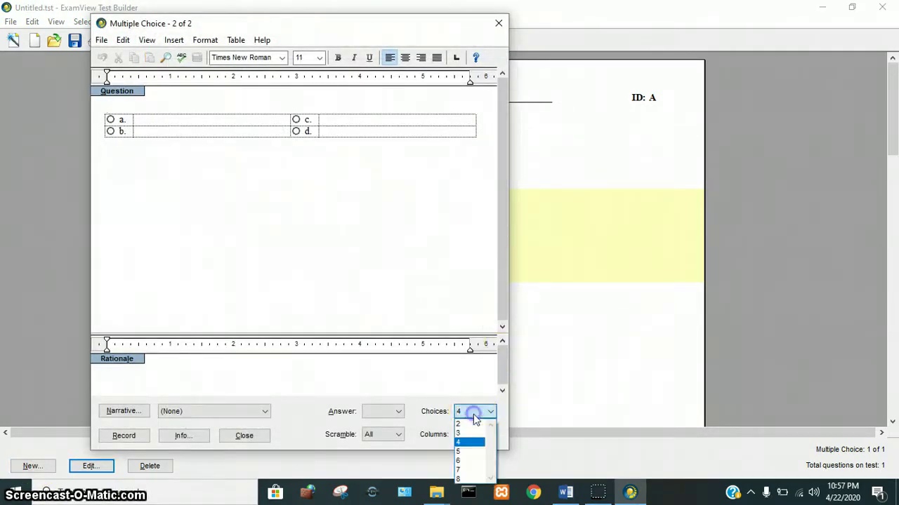
pyautogui.click(467, 452)
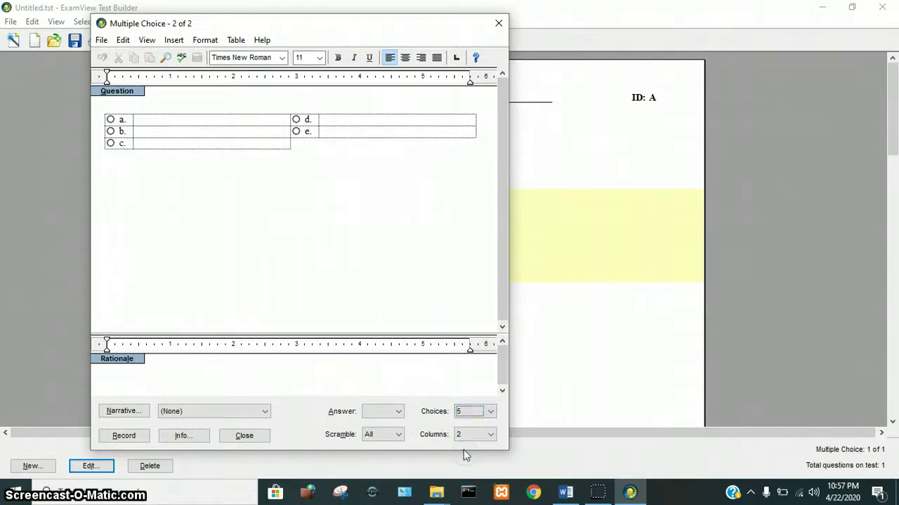
pyautogui.click(468, 435)
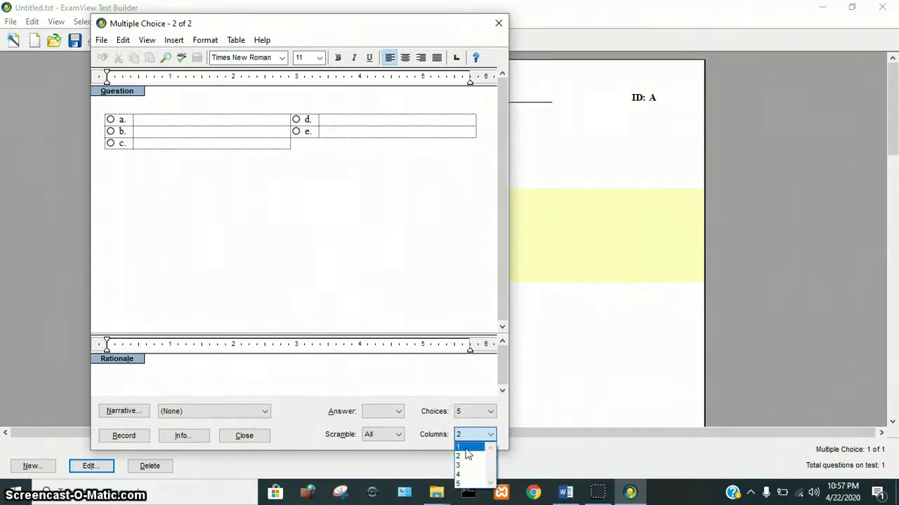
pyautogui.click(465, 449)
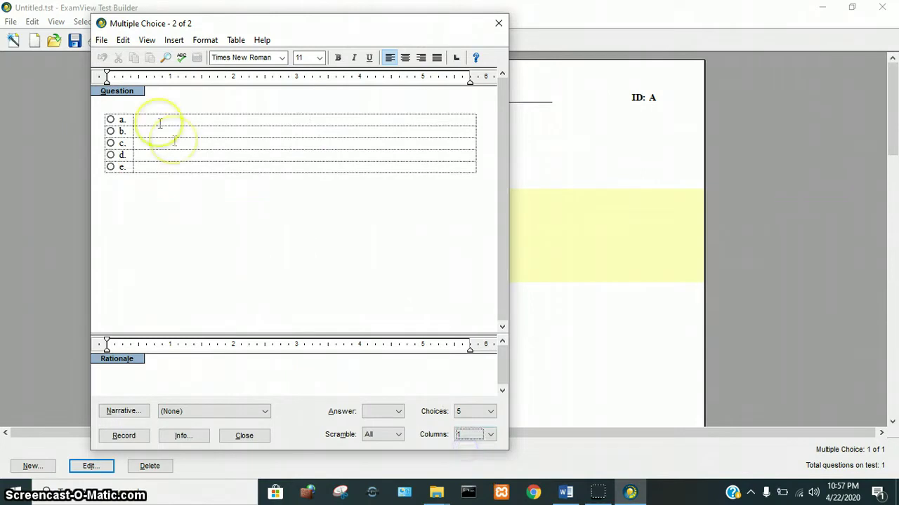
# Step: Copy question 2 about the vernier calipers, with its figure and answers, from the Word document into the new ExamView question's text area
pyautogui.click(147, 110)
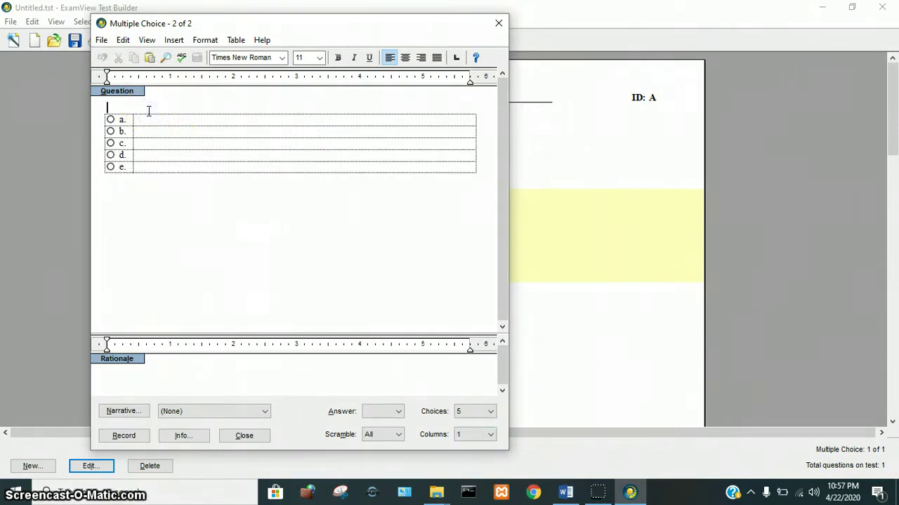
pyautogui.moveTo(628, 495)
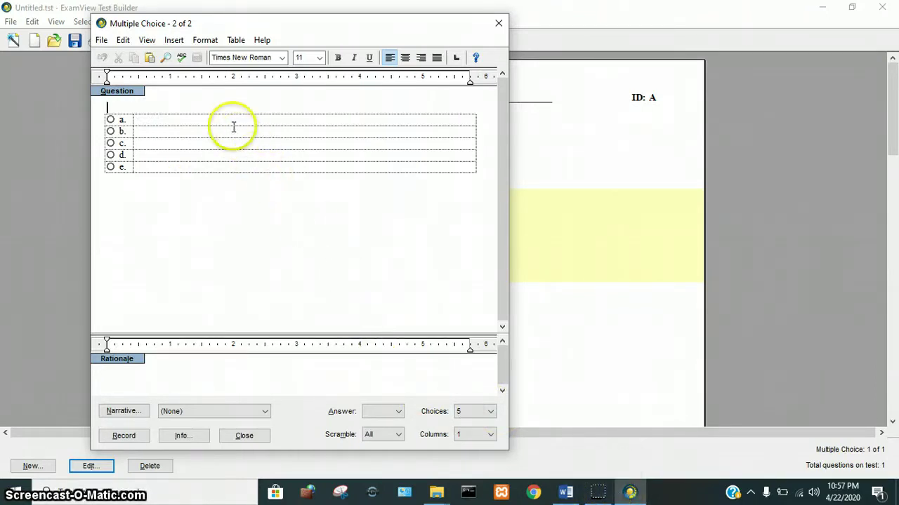
pyautogui.click(566, 493)
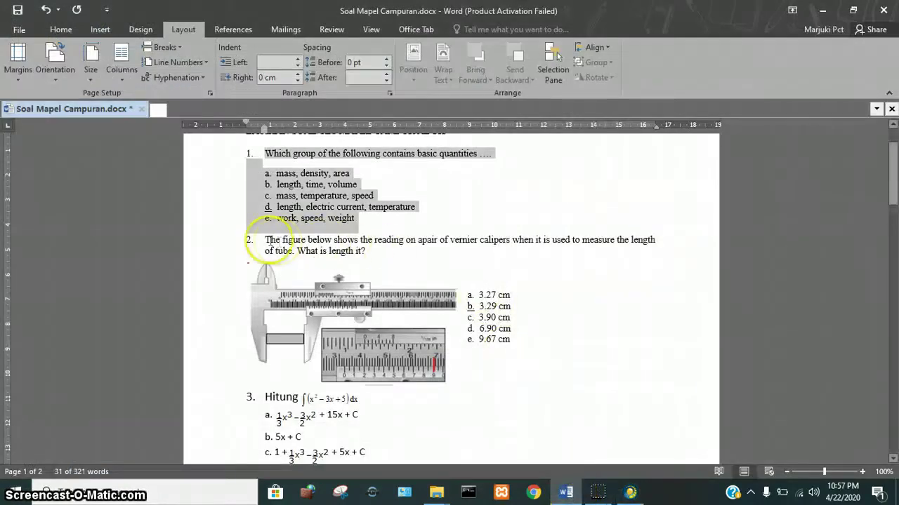
pyautogui.moveTo(267, 241); pyautogui.dragTo(513, 337)
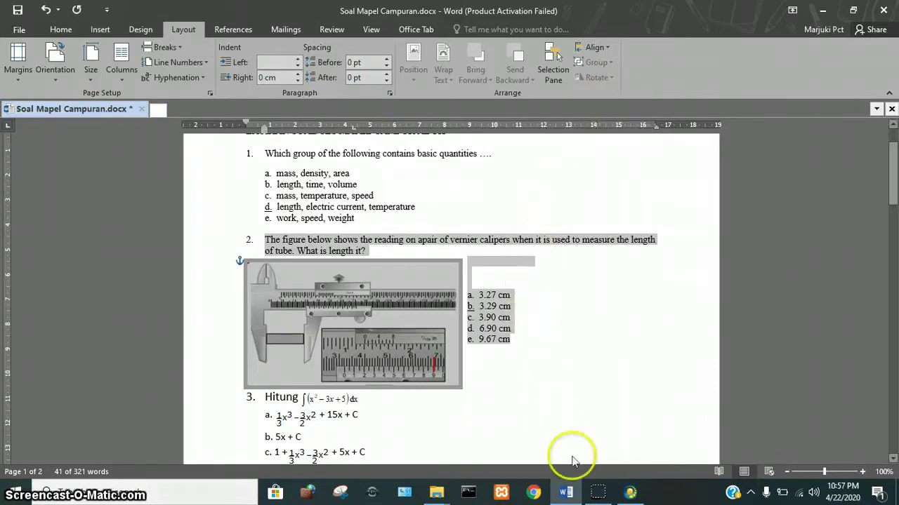
pyautogui.click(629, 493)
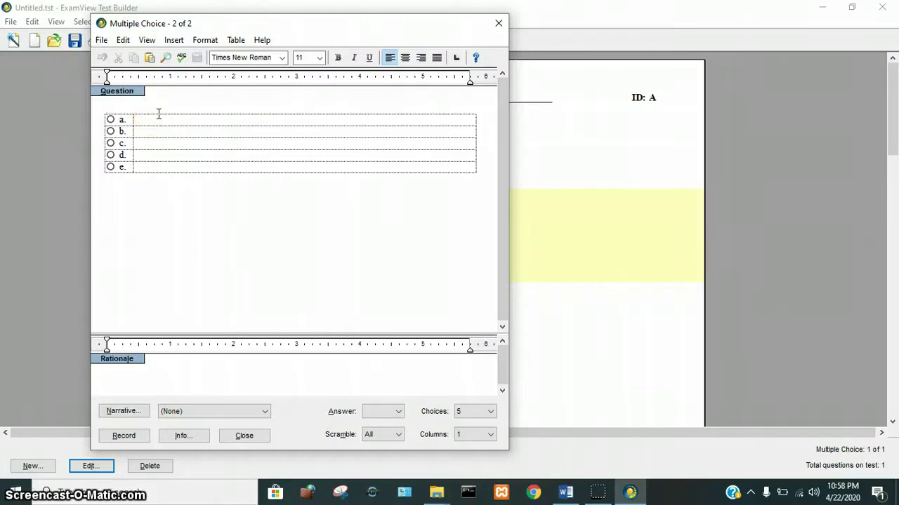
pyautogui.write('The figure below shows the reading on apair of vernier calipers when it is used to measure the length of tube. What is length it?')
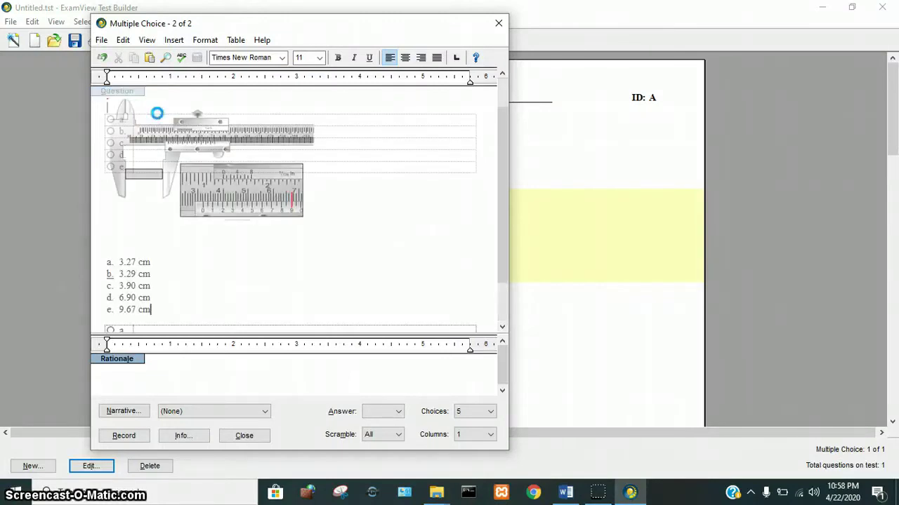
# Step: Remove the leading number and the hanging indent from the pasted vernier calipers question text
pyautogui.click(127, 110)
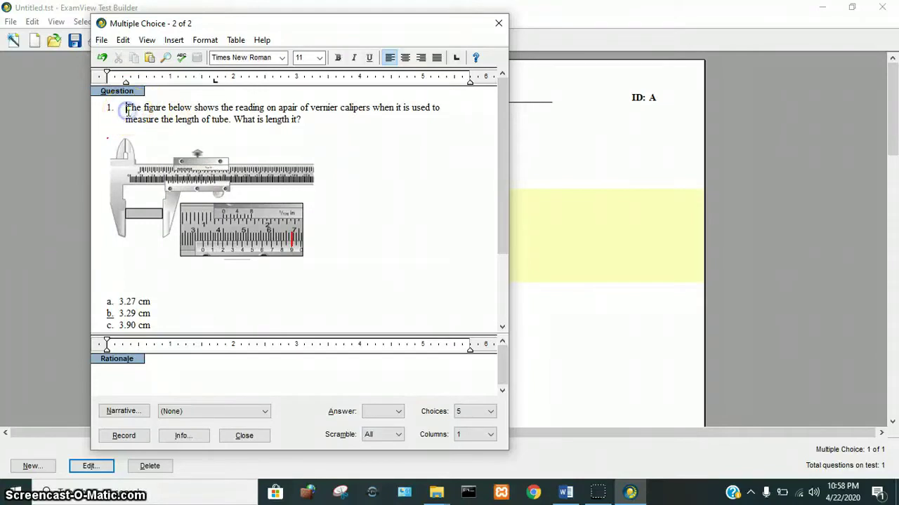
pyautogui.press('BackSpace')
pyautogui.press('BackSpace')
pyautogui.press('BackSpace')
pyautogui.click(129, 86)
pyautogui.moveTo(126, 82); pyautogui.dragTo(107, 83)
# Step: Copy "3.27 cm", "3.29 cm" and "3.90 cm" from the pasted text into answer choices a, b and c
pyautogui.scroll(-3, 217, 136)
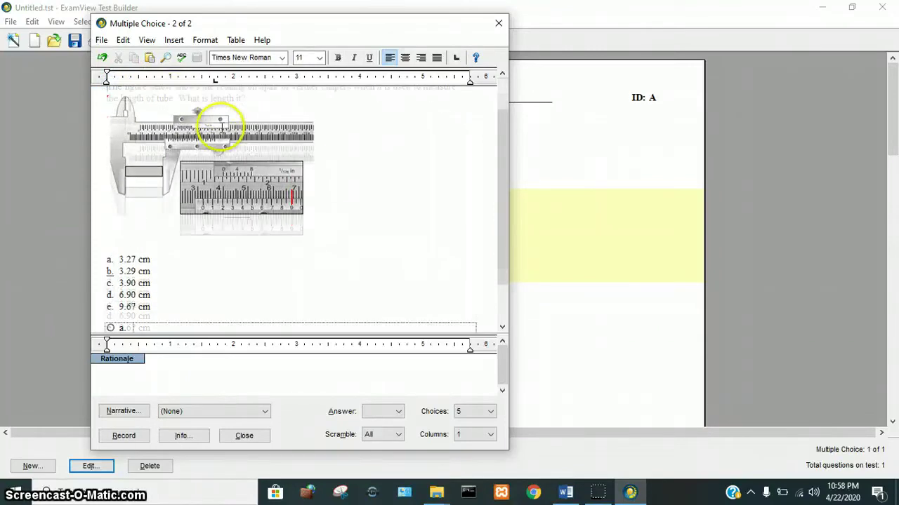
pyautogui.moveTo(127, 209); pyautogui.dragTo(119, 209)
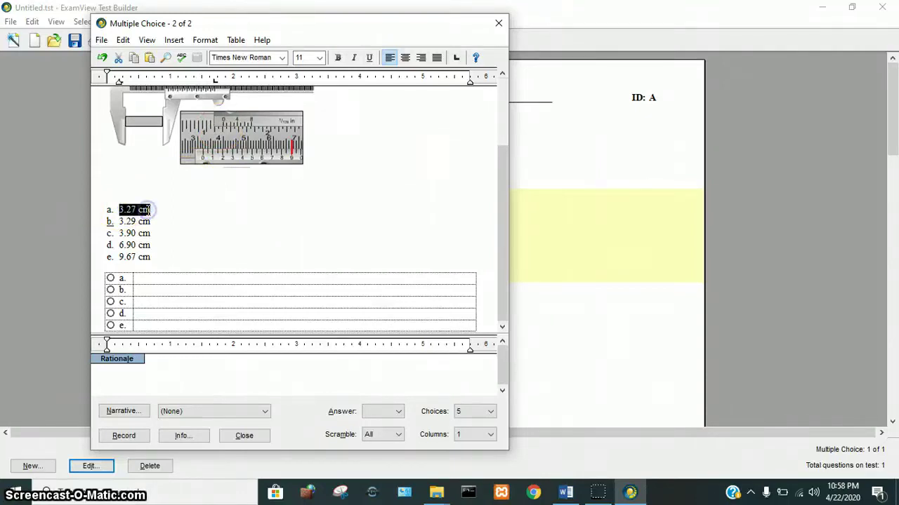
pyautogui.click(156, 282)
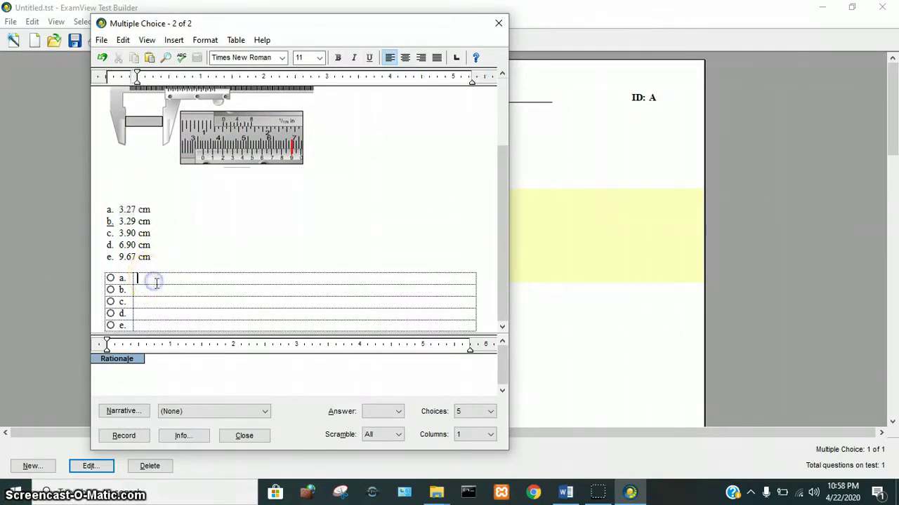
pyautogui.moveTo(118, 221); pyautogui.dragTo(141, 222)
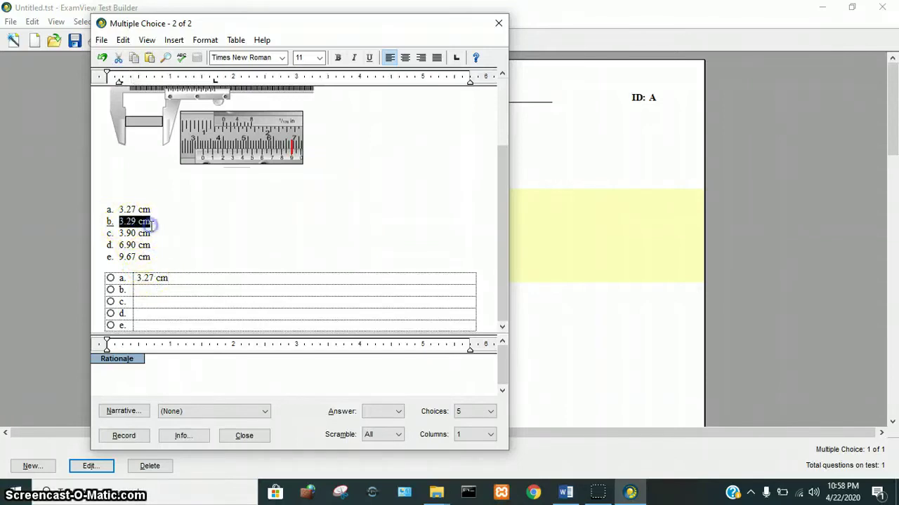
pyautogui.click(140, 290)
pyautogui.click(121, 233)
pyautogui.moveTo(121, 233); pyautogui.dragTo(150, 233)
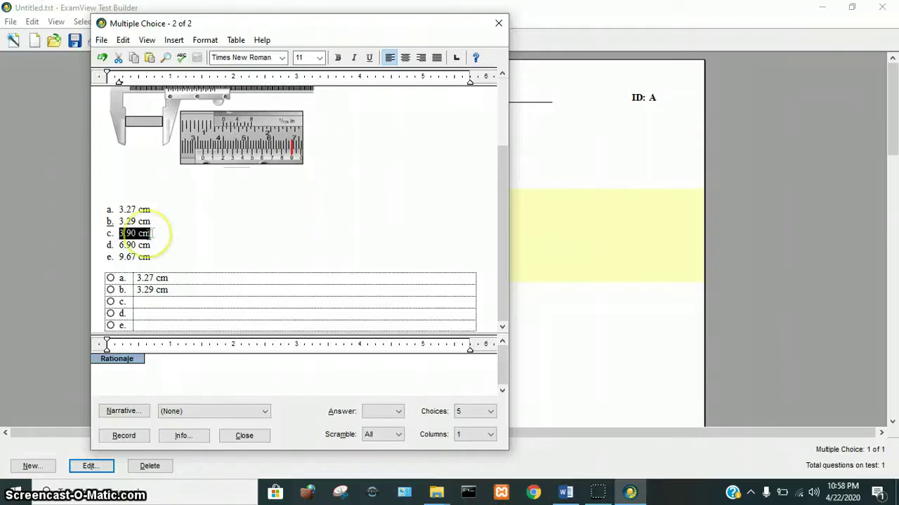
pyautogui.click(143, 302)
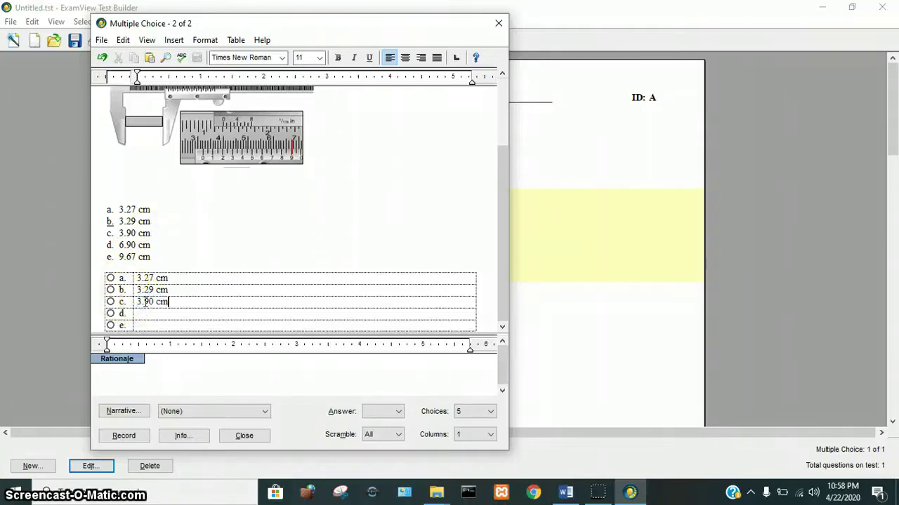
# Step: Copy "6.90 cm" and "9.67 cm" from the pasted text into answer choices d and e
pyautogui.click(121, 245)
pyautogui.moveTo(121, 246); pyautogui.dragTo(148, 316)
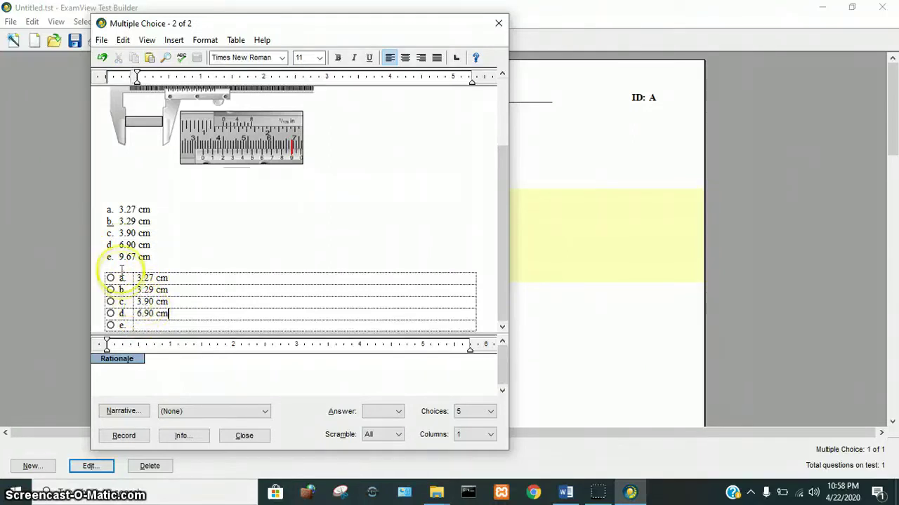
pyautogui.moveTo(120, 259); pyautogui.dragTo(146, 257)
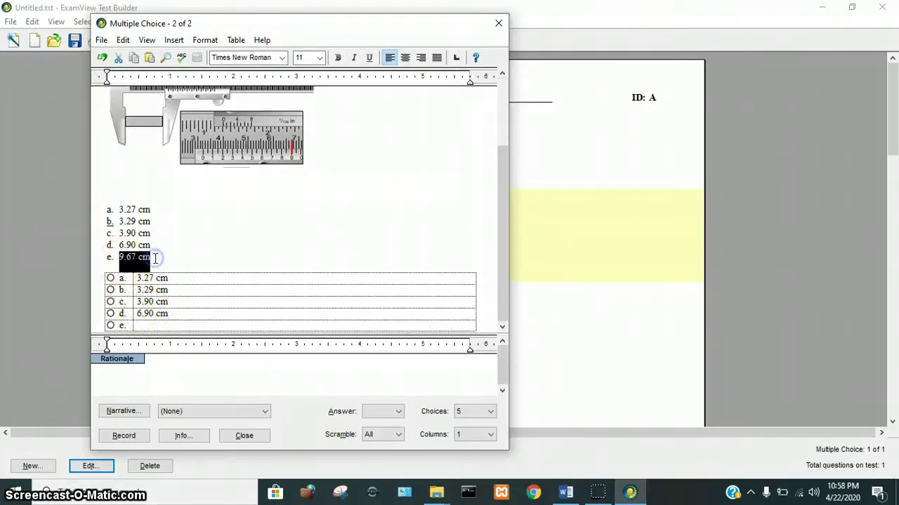
pyautogui.moveTo(140, 257); pyautogui.dragTo(150, 325)
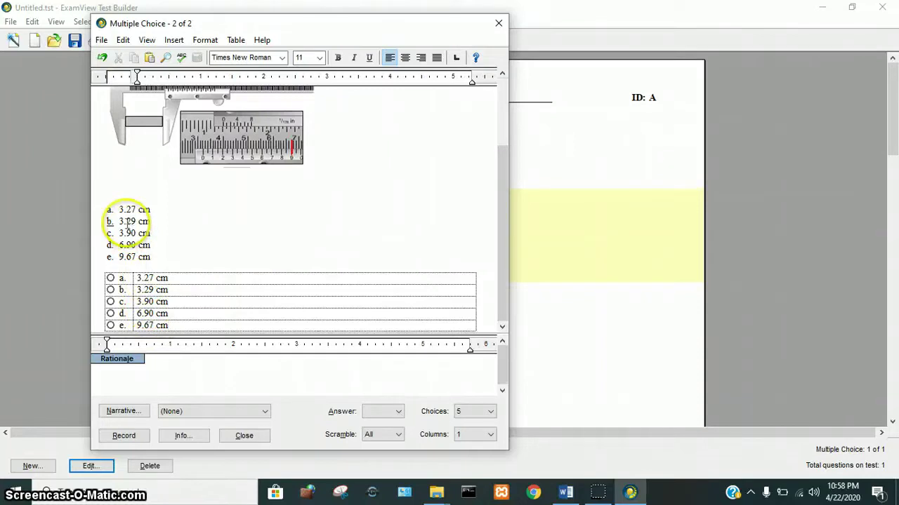
# Step: Delete the pasted answer list and the empty lines between the calipers figure and the answer choices
pyautogui.moveTo(108, 195); pyautogui.dragTo(167, 256)
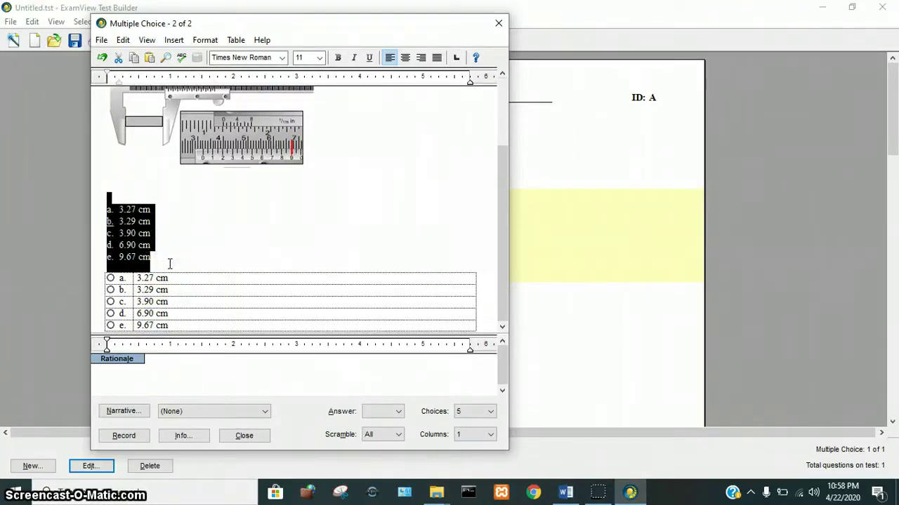
pyautogui.press('Delete')
pyautogui.press('Delete')
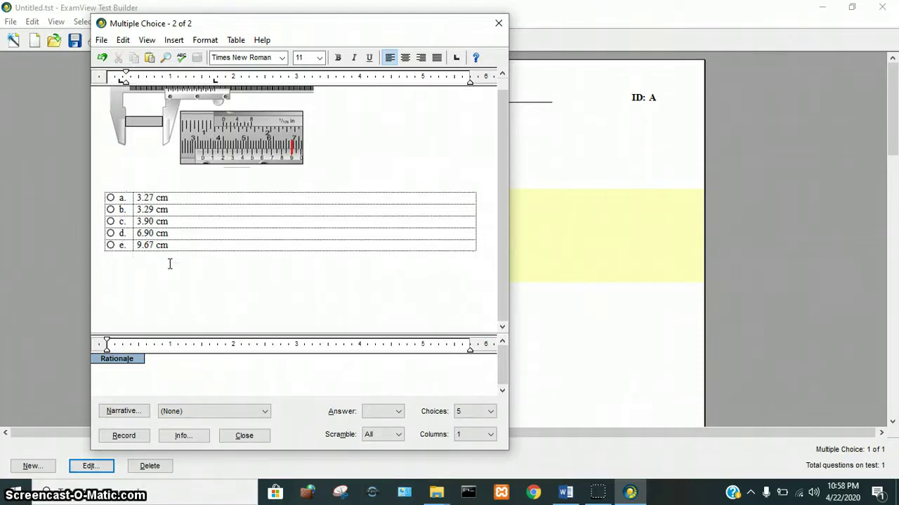
# Step: Mark choice b, "3.29 cm", as the correct answer and record the vernier calipers question
pyautogui.click(125, 436)
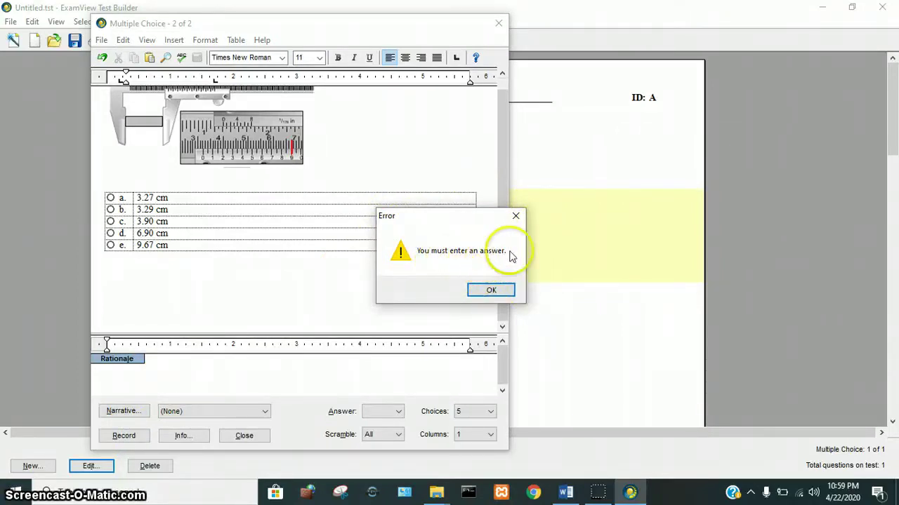
pyautogui.click(491, 290)
pyautogui.click(111, 210)
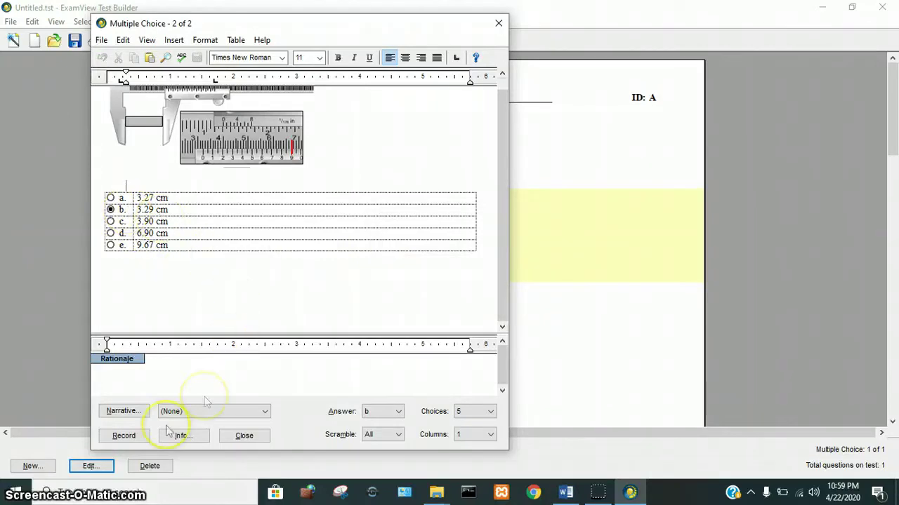
pyautogui.click(135, 436)
pyautogui.click(492, 294)
pyautogui.click(381, 288)
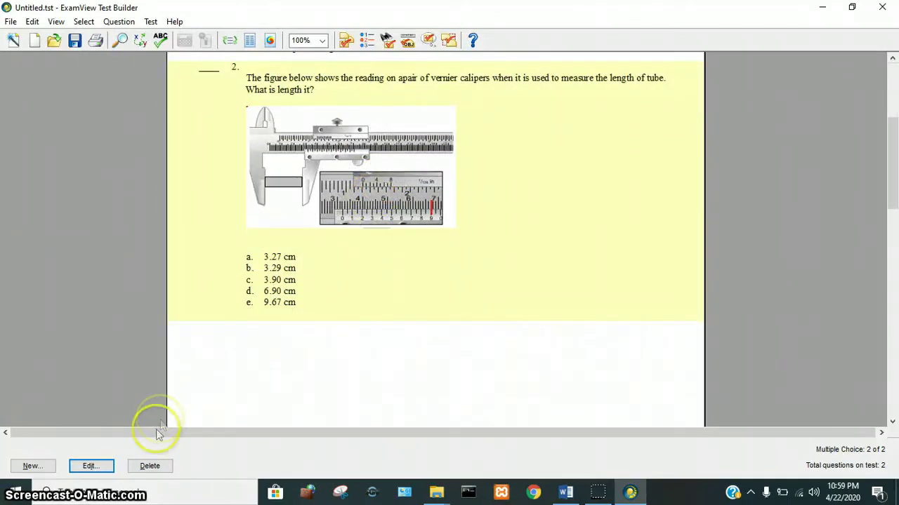
# Step: Create a new multiple-choice question and set its number of choices to 5
pyautogui.click(37, 473)
pyautogui.click(516, 319)
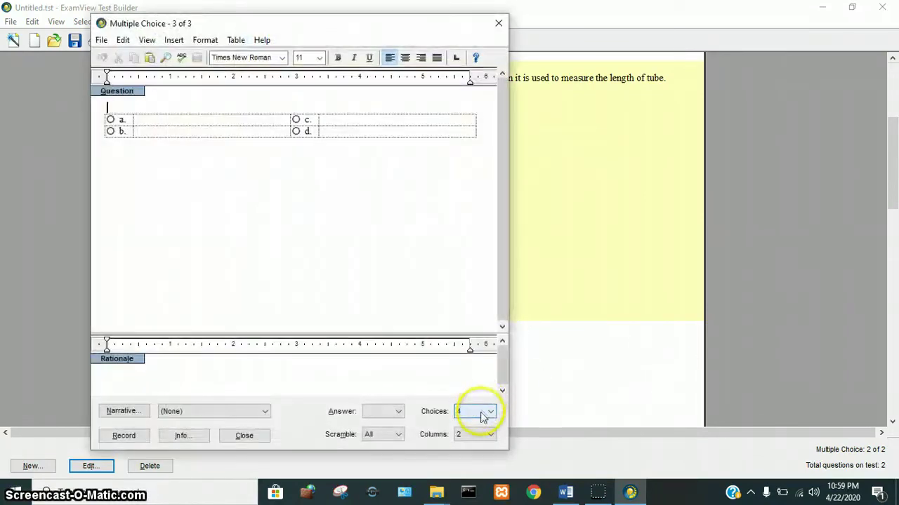
pyautogui.click(490, 412)
pyautogui.click(467, 450)
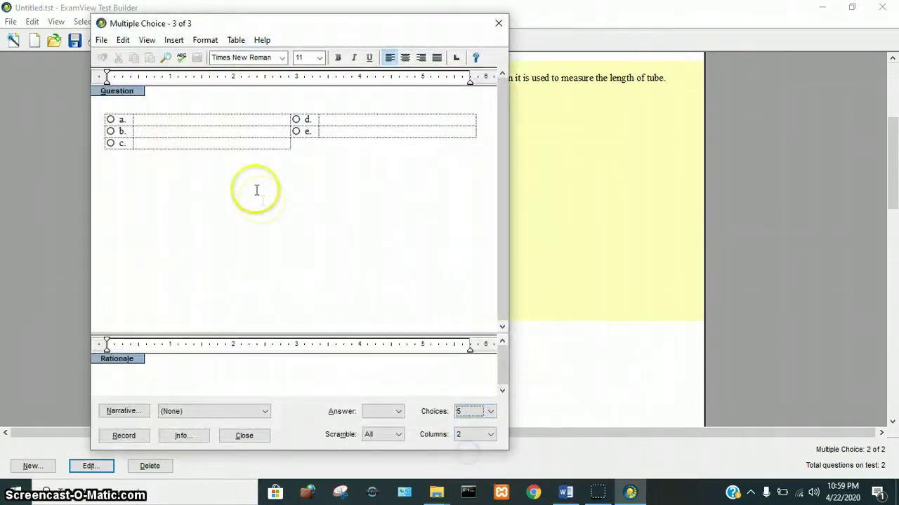
pyautogui.click(191, 115)
pyautogui.click(132, 103)
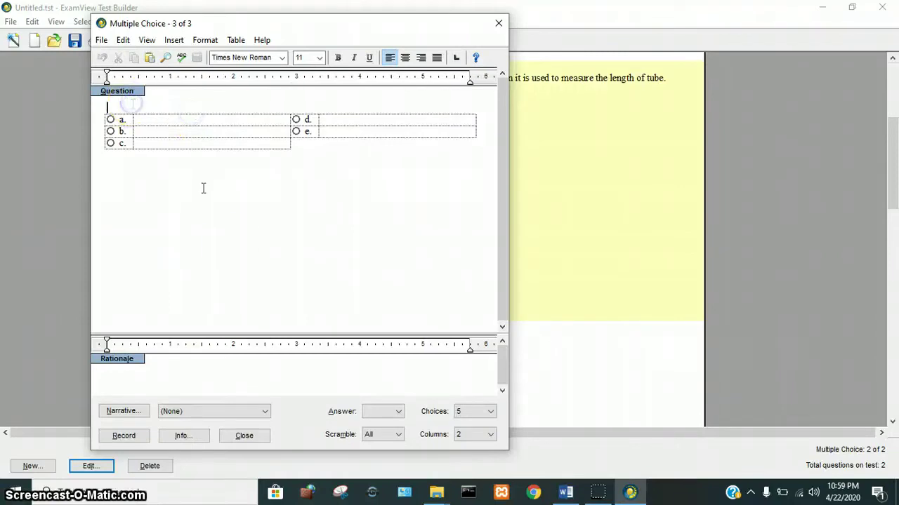
# Step: Copy question 3, "Hitung ∫(x²−3x+5)dx", with its answers from the Word document into the new ExamView question and remove the pasted list number
pyautogui.click(574, 491)
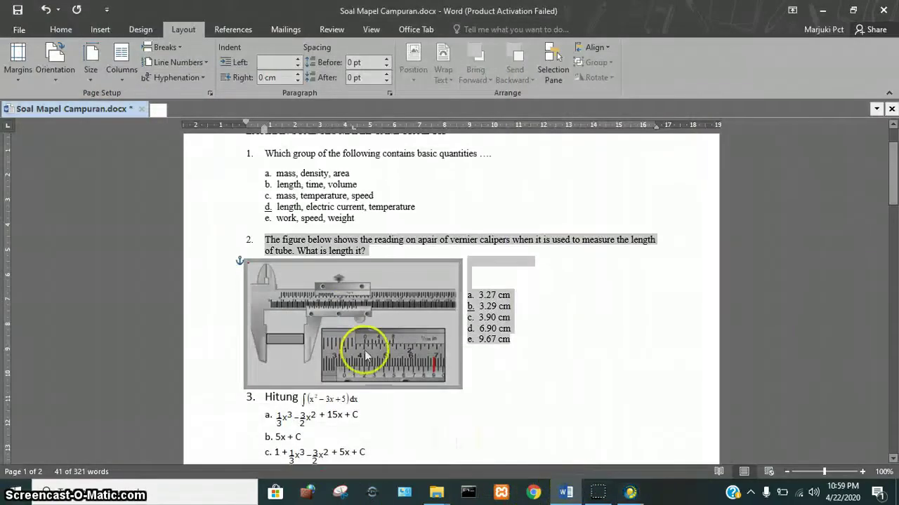
pyautogui.scroll(-3, 338, 318)
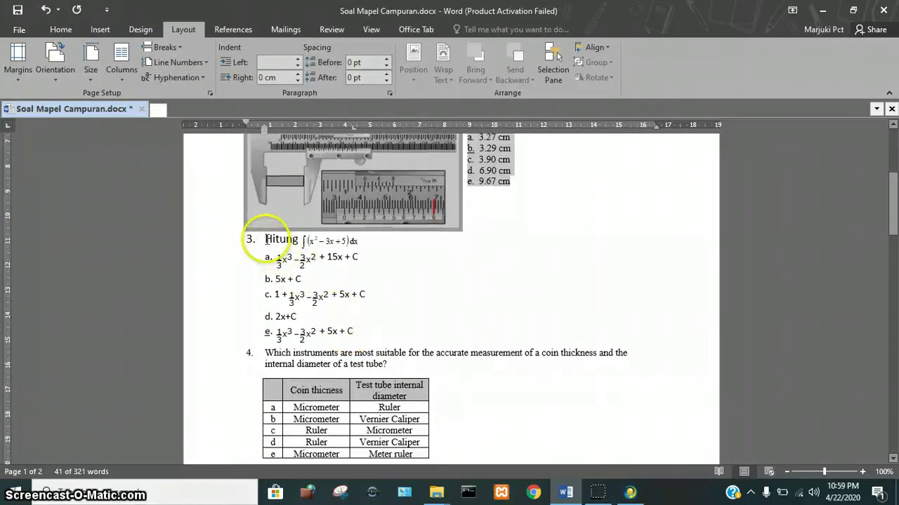
pyautogui.moveTo(264, 240); pyautogui.dragTo(358, 332)
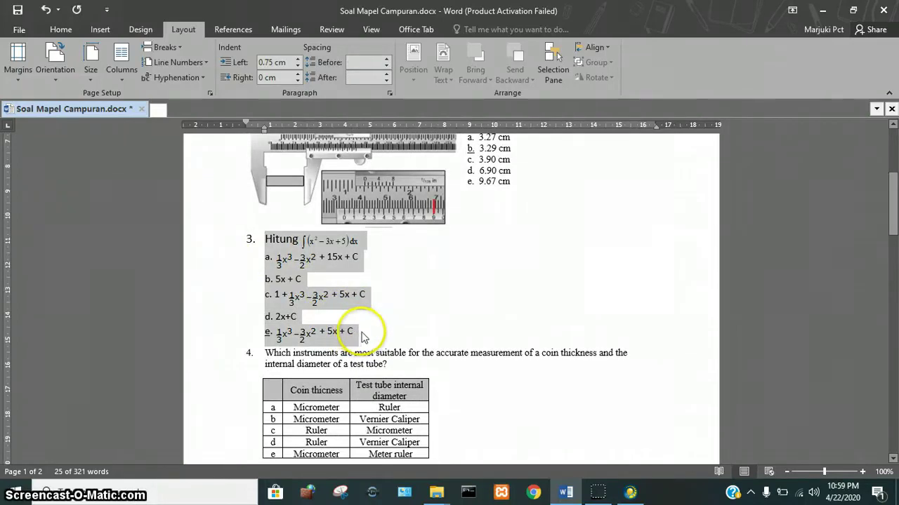
pyautogui.click(630, 491)
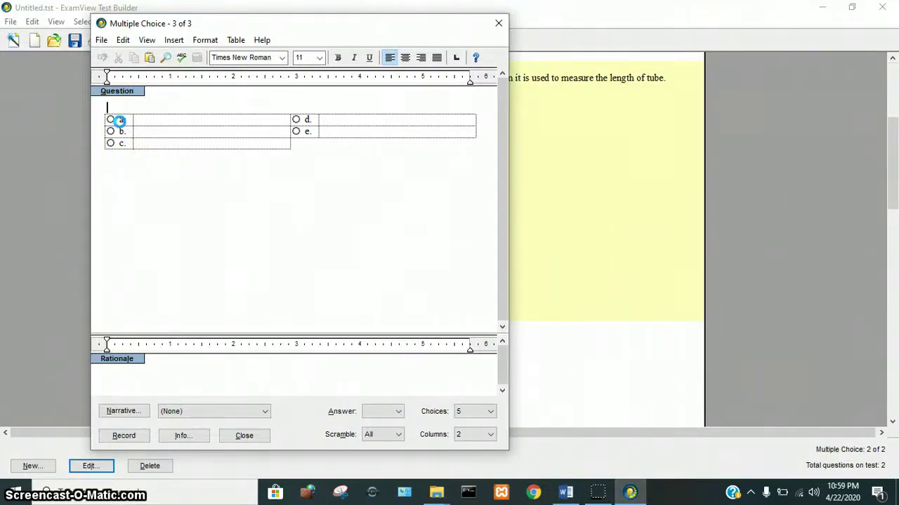
pyautogui.write('Hitung ∫(x²−3x+5)dx a. 1/3x3 − 3/2x2 + 15x + C b. 5x + C c. 1 + 1/3x3 − 3/2x2 + 5x + C d. 2x+C e. 1/3x3 − 3/2x2 + 5x + C')
pyautogui.click(127, 109)
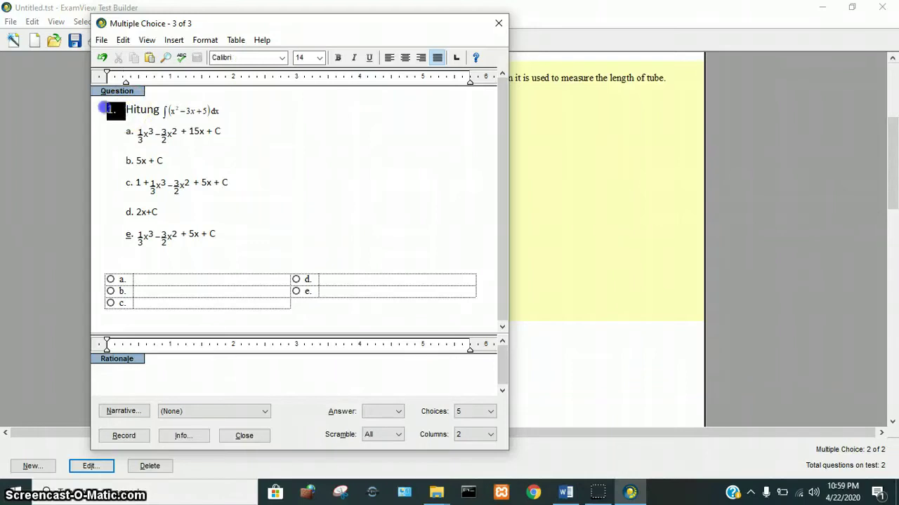
pyautogui.press('Delete')
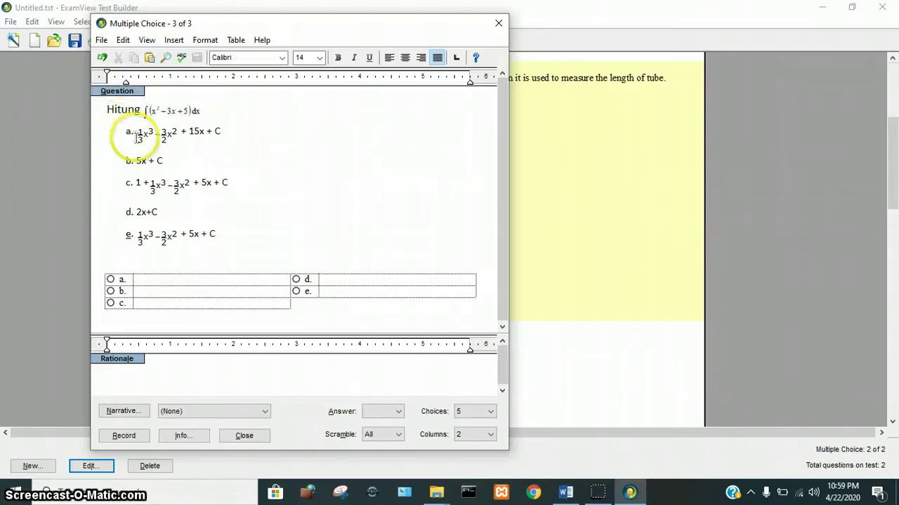
# Step: Copy "1/3x³ − 3/2x² + 15x + C", "5x + C" and "1 + 1/3x³ − 3/2x² + 5x + C" into answer choices a, b and c
pyautogui.moveTo(221, 134); pyautogui.dragTo(141, 136)
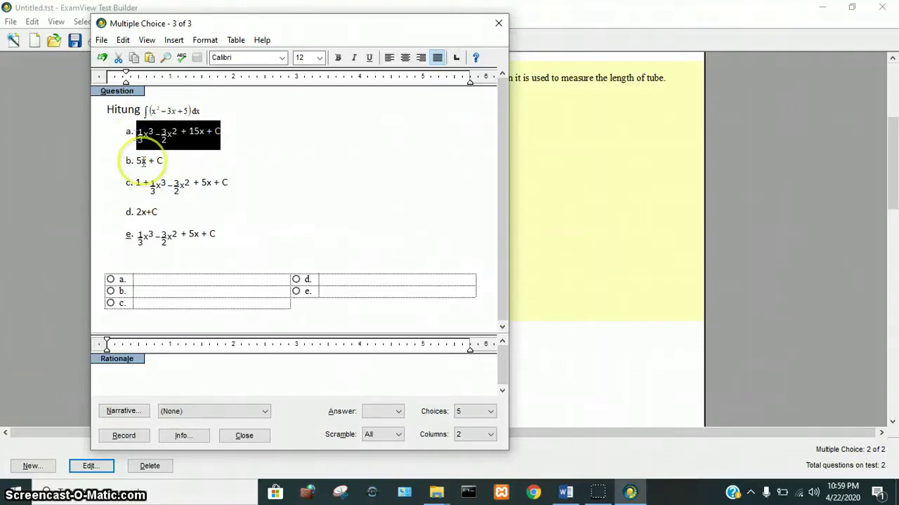
pyautogui.click(144, 280)
pyautogui.write('1/3x3 – 3/2x2 + 15x + C')
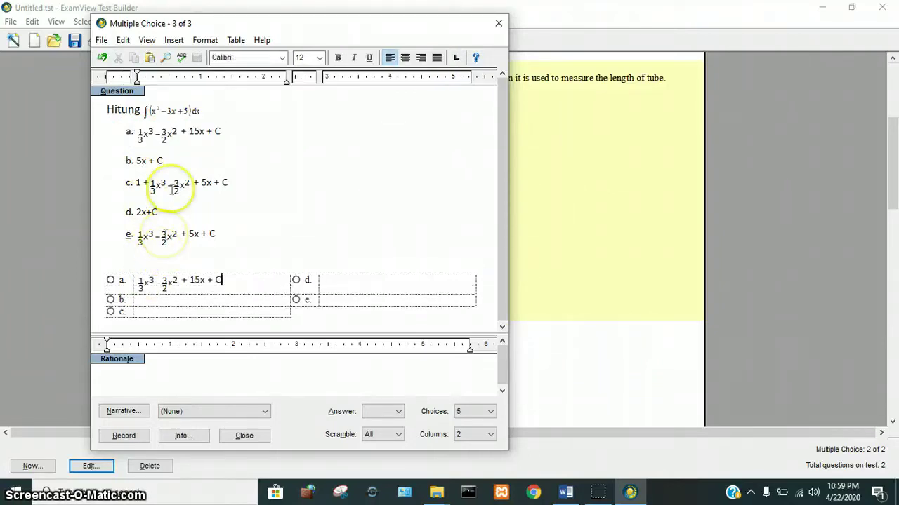
pyautogui.moveTo(163, 160); pyautogui.dragTo(140, 161)
pyautogui.hotkey('ctrl', 'c')
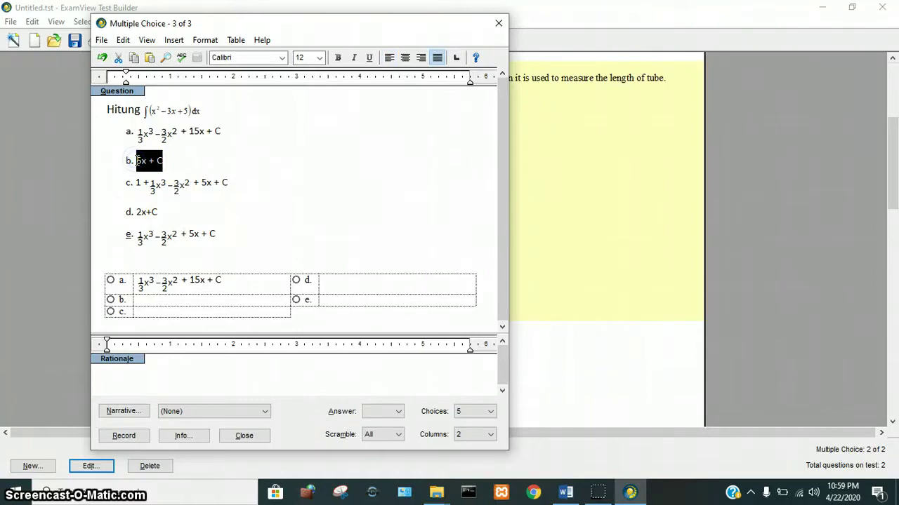
pyautogui.click(168, 300)
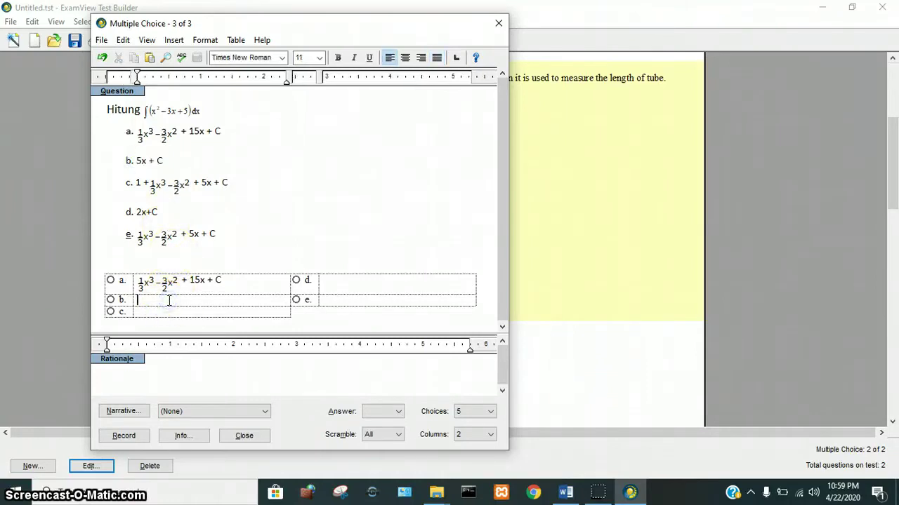
pyautogui.hotkey('ctrl', 'v')
pyautogui.moveTo(234, 185); pyautogui.dragTo(138, 184)
pyautogui.hotkey('ctrl', 'c')
pyautogui.click(164, 311)
pyautogui.hotkey('ctrl', 'v')
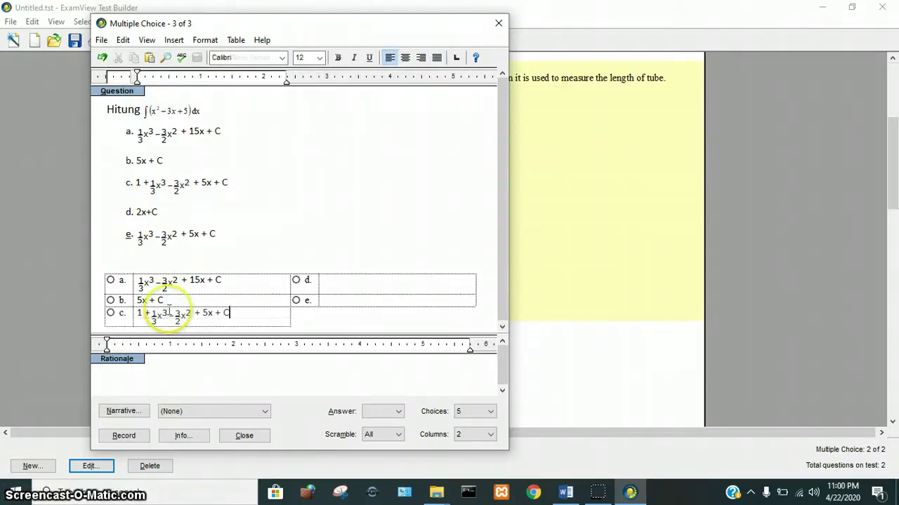
# Step: Copy "2x+C" and "1/3x³ − 3/2x² + 5x + C" from the pasted text into answer choices d and e
pyautogui.moveTo(168, 212); pyautogui.dragTo(140, 212)
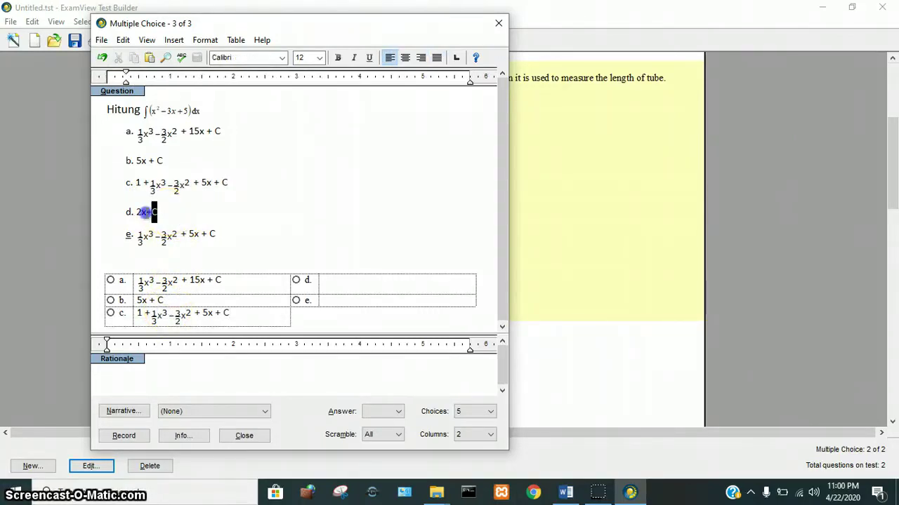
pyautogui.click(336, 286)
pyautogui.hotkey('ctrl', 'v')
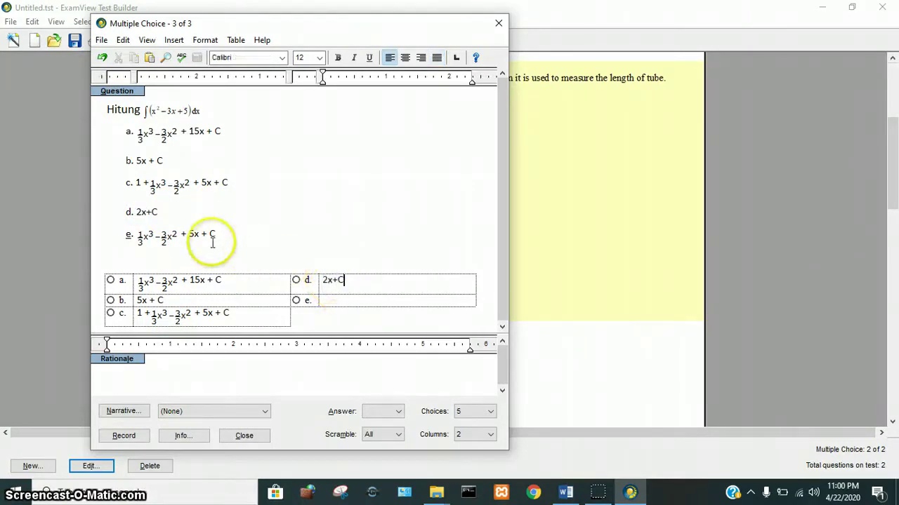
pyautogui.moveTo(217, 235); pyautogui.dragTo(144, 238)
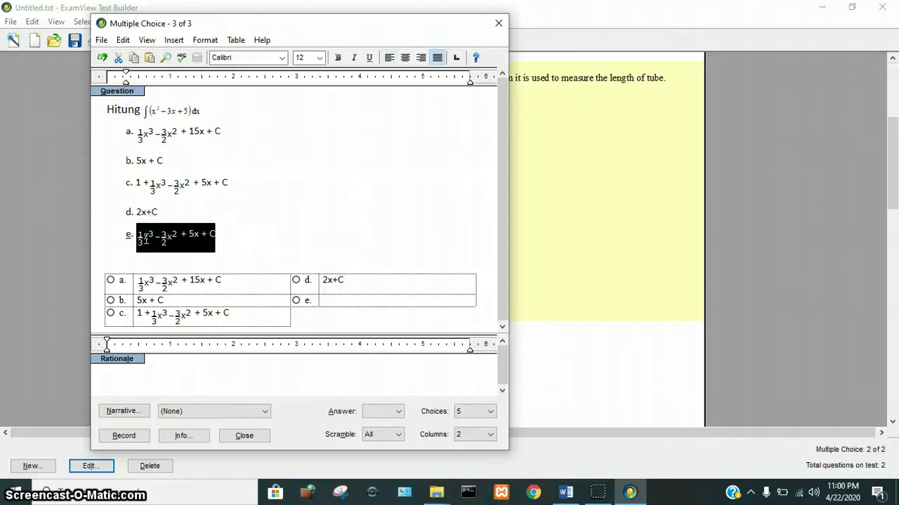
pyautogui.click(328, 302)
pyautogui.hotkey('ctrl', 'v')
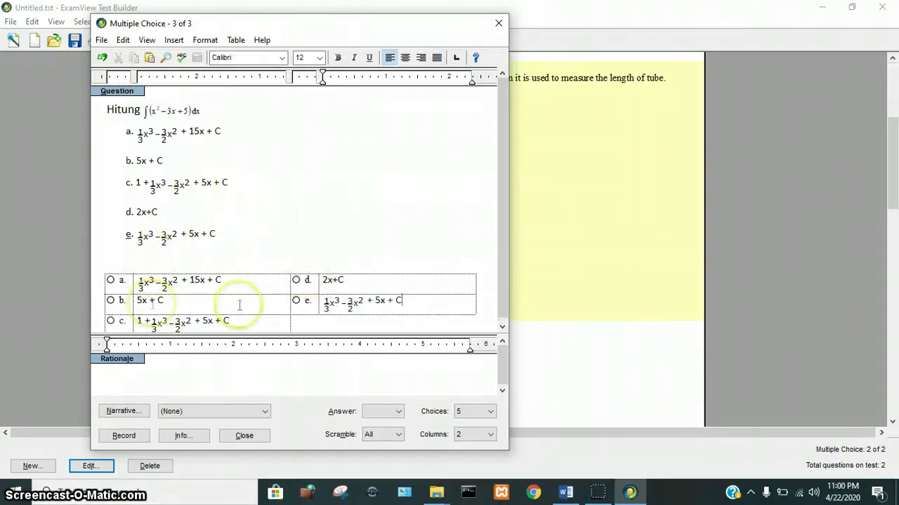
# Step: Mark choice e as the correct answer and delete the pasted answer list below the integral question
pyautogui.click(295, 301)
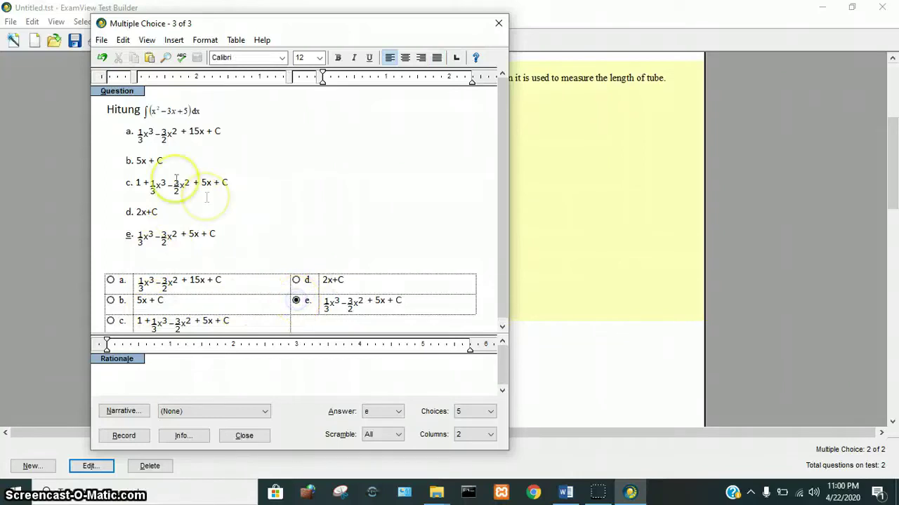
pyautogui.moveTo(110, 135); pyautogui.dragTo(229, 232)
pyautogui.press('Delete')
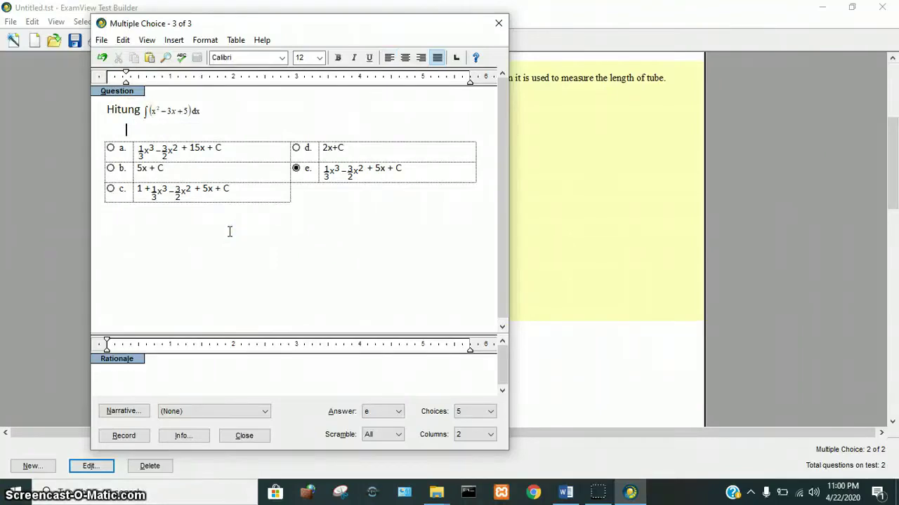
# Step: Record the integral question and review the test pages, including the Answer Section
pyautogui.click(124, 436)
pyautogui.scroll(-2, 326, 260)
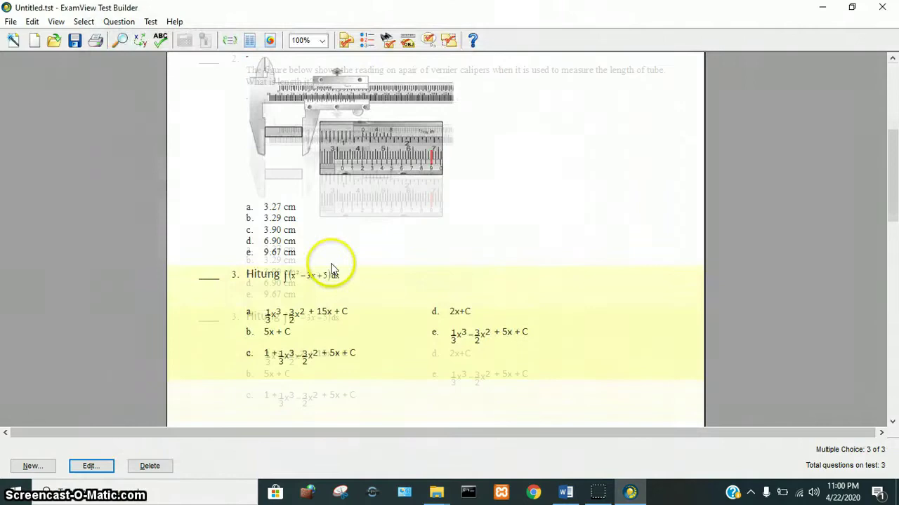
pyautogui.scroll(-5, 333, 267)
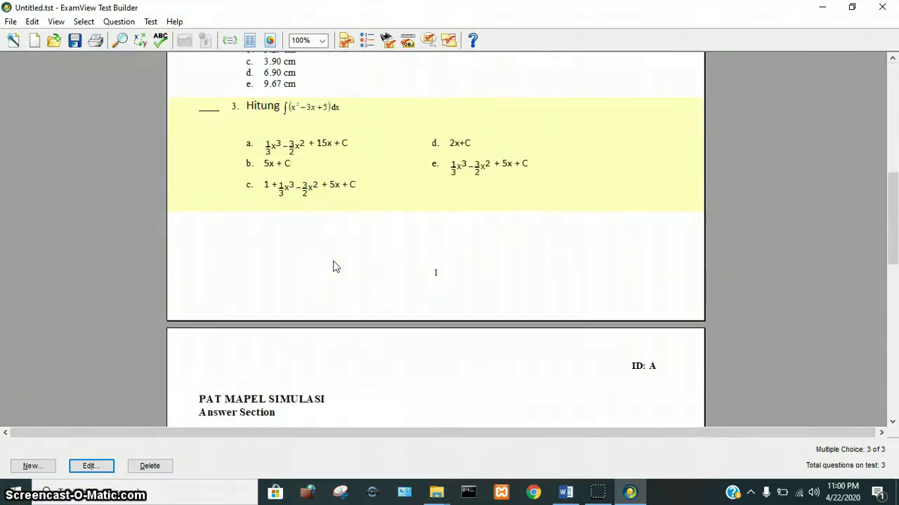
pyautogui.scroll(-2, 333, 267)
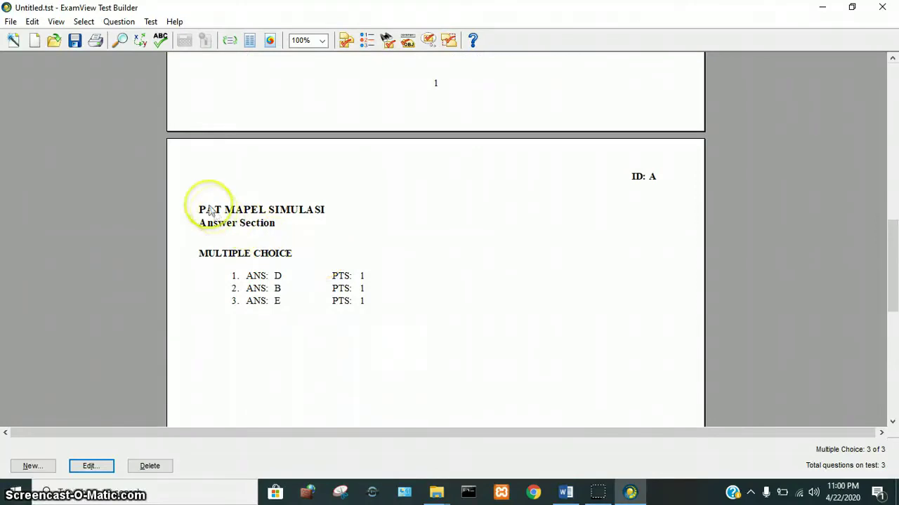
pyautogui.scroll(2, 344, 232)
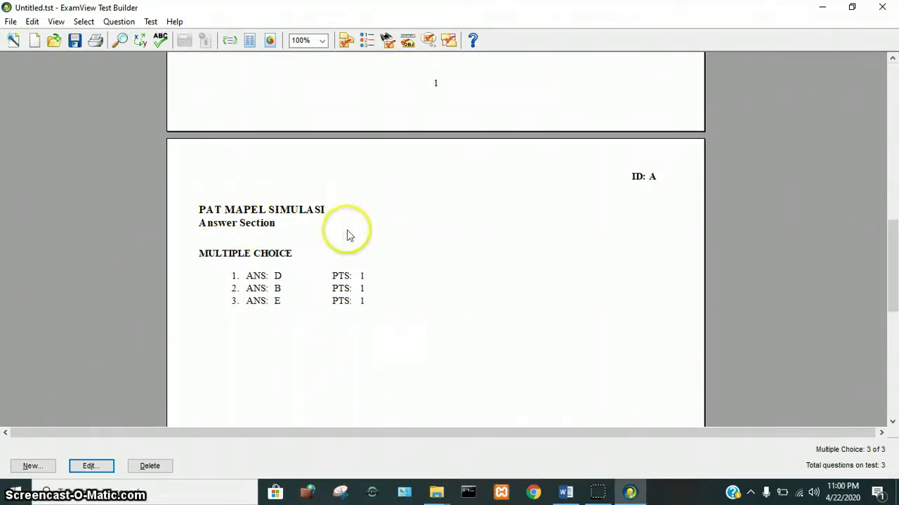
pyautogui.scroll(12, 351, 235)
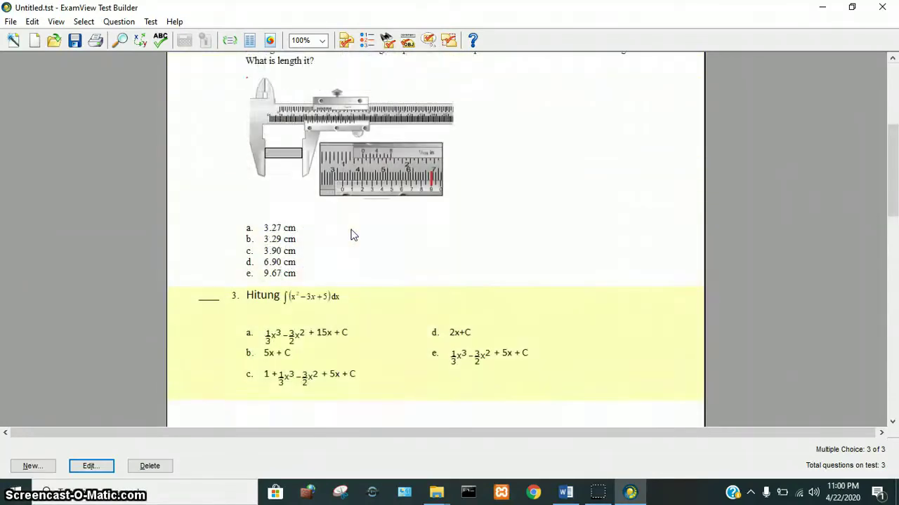
# Step: Create another multiple-choice question and copy question 4, about coin thickness and test tube diameter, with its table from the Word document
pyautogui.click(32, 466)
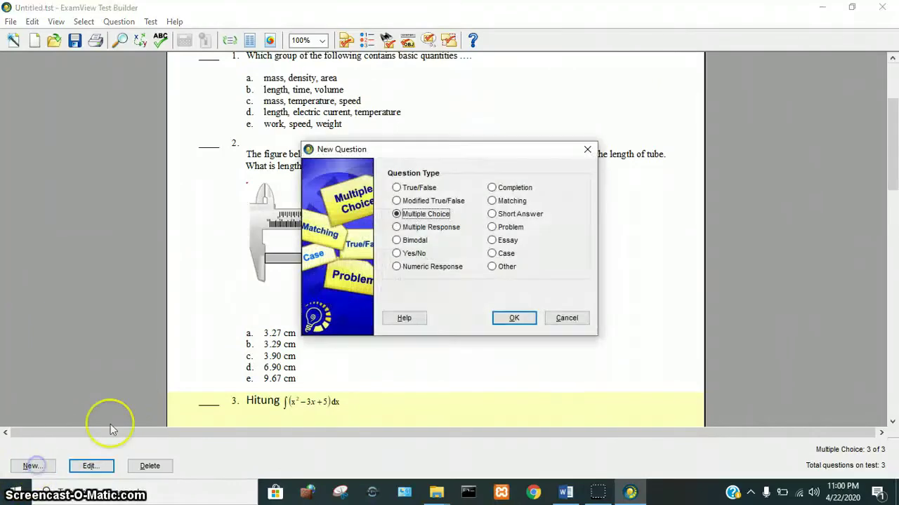
pyautogui.click(509, 320)
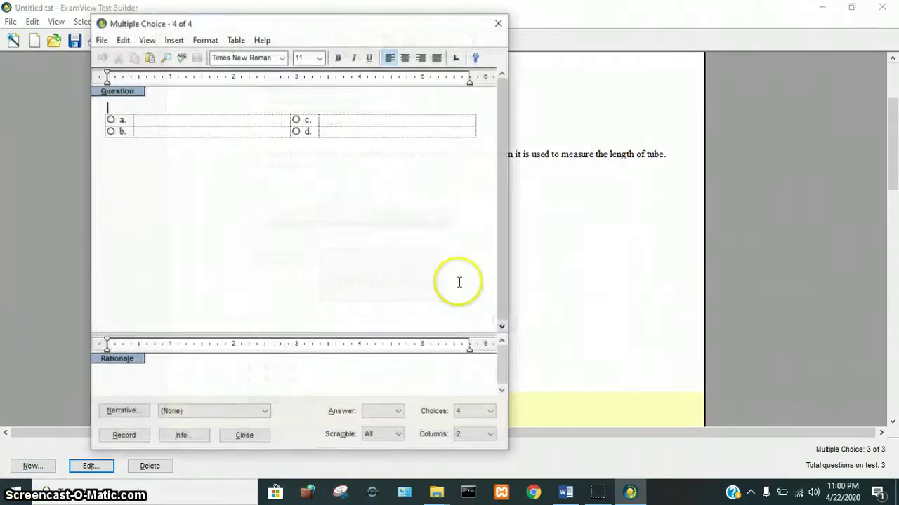
pyautogui.click(565, 493)
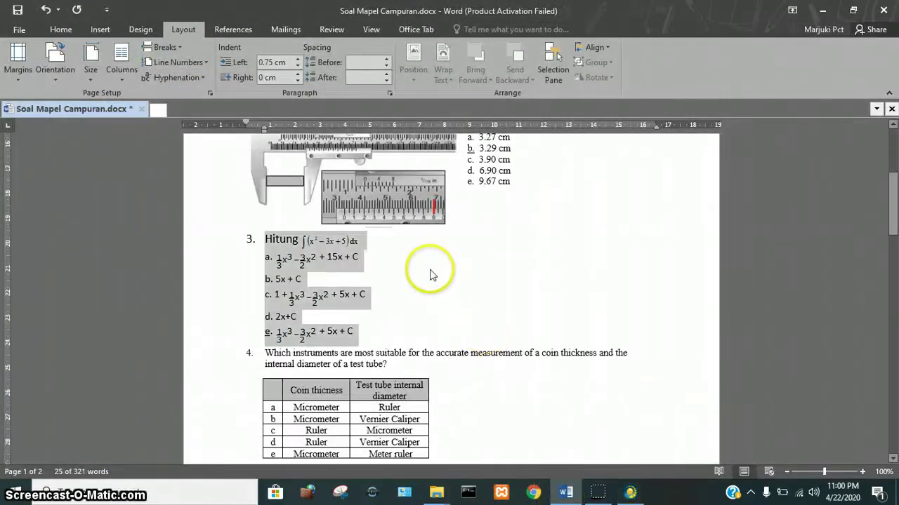
pyautogui.scroll(-5, 431, 277)
pyautogui.scroll(2, 464, 211)
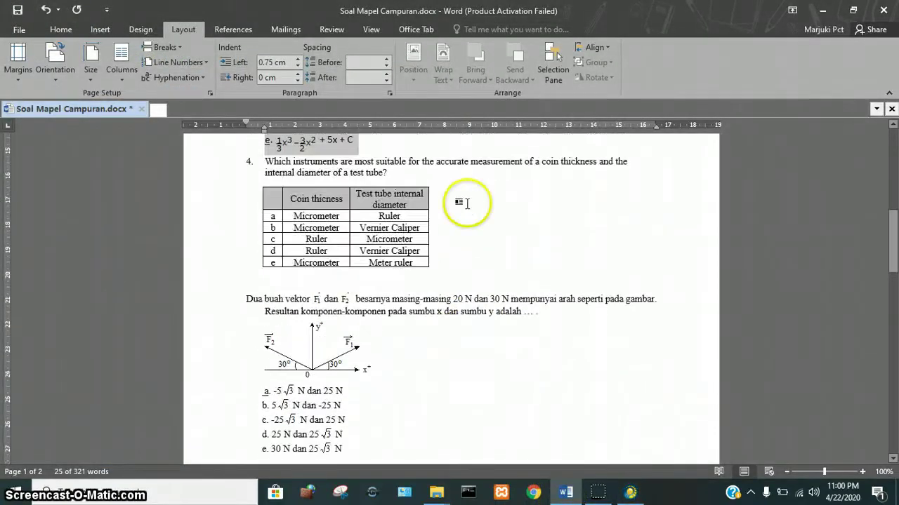
pyautogui.moveTo(265, 195); pyautogui.dragTo(387, 206)
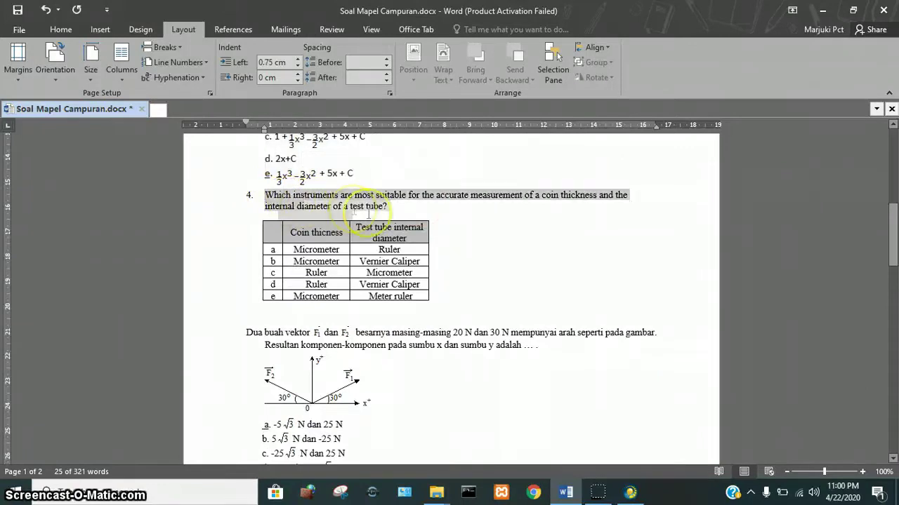
pyautogui.moveTo(418, 265); pyautogui.dragTo(431, 299)
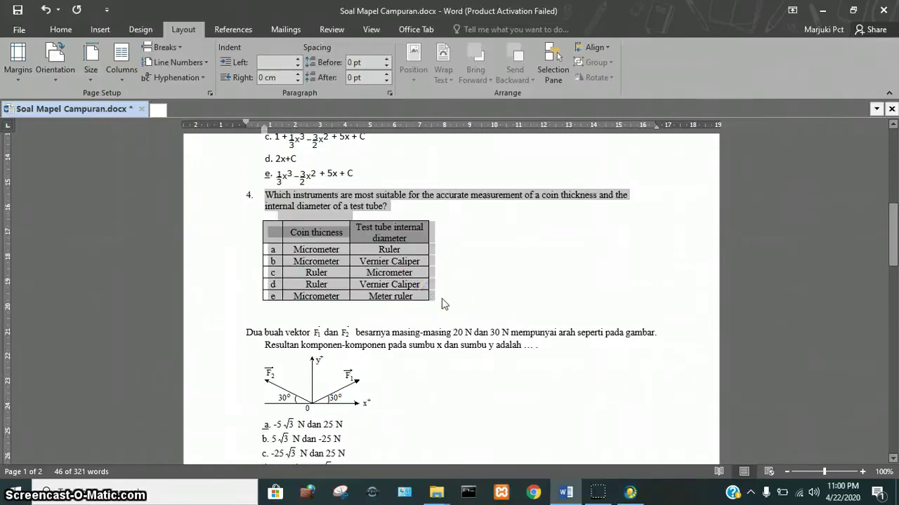
pyautogui.click(629, 493)
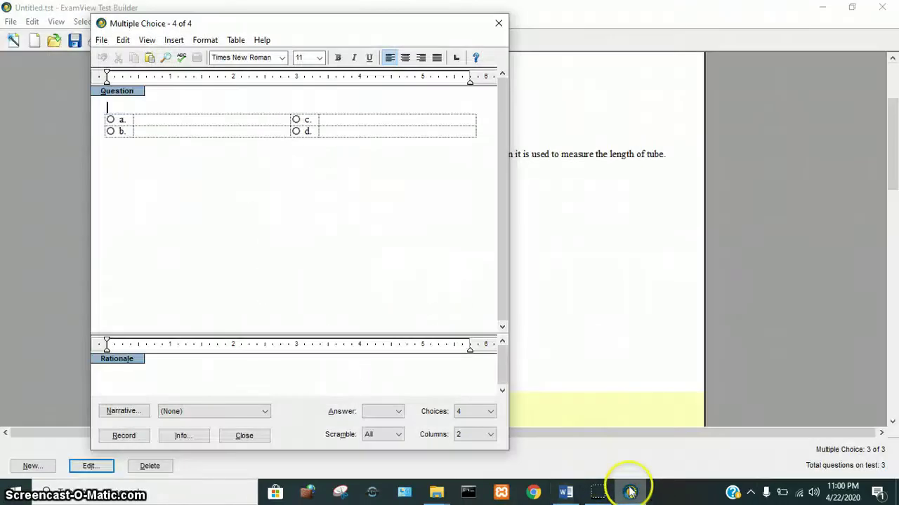
# Step: Set the number of choices to 5 and paste the copied measuring-instruments question with its table into the question area
pyautogui.click(489, 411)
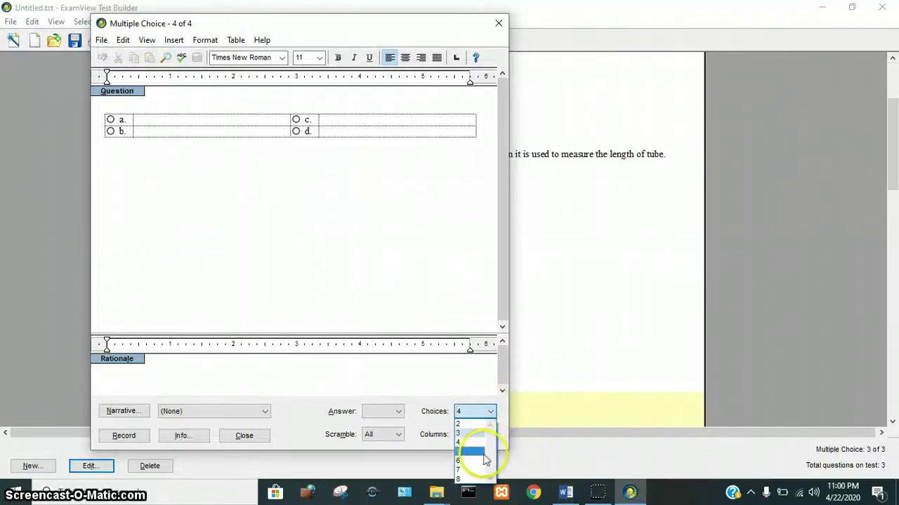
pyautogui.click(484, 455)
pyautogui.click(143, 108)
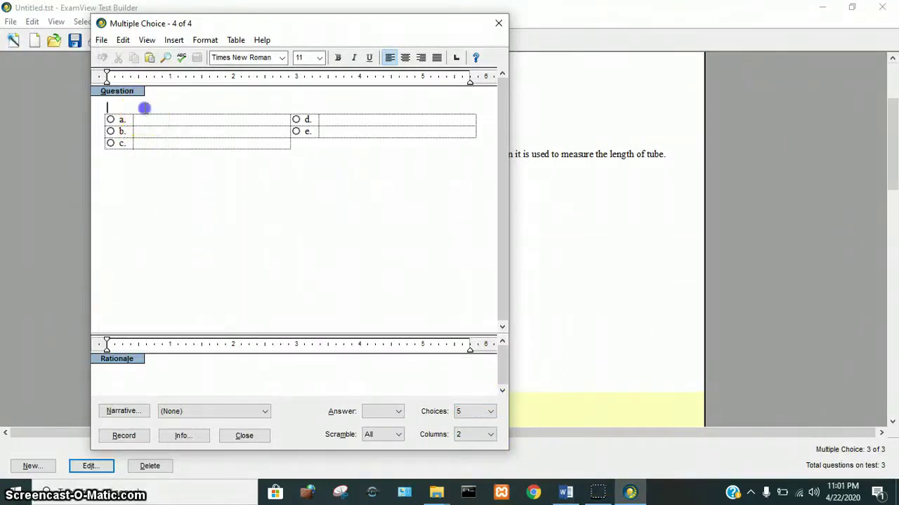
pyautogui.hotkey('ctrl', 'v')
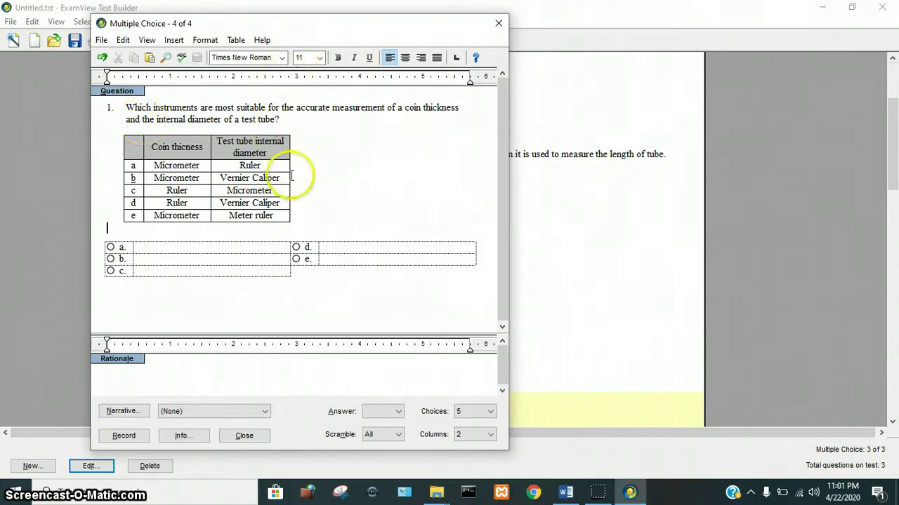
# Step: Widen the table's last column and relabel its rows 1 to 5, removing the underline from the second row's label
pyautogui.moveTo(288, 170); pyautogui.dragTo(317, 171)
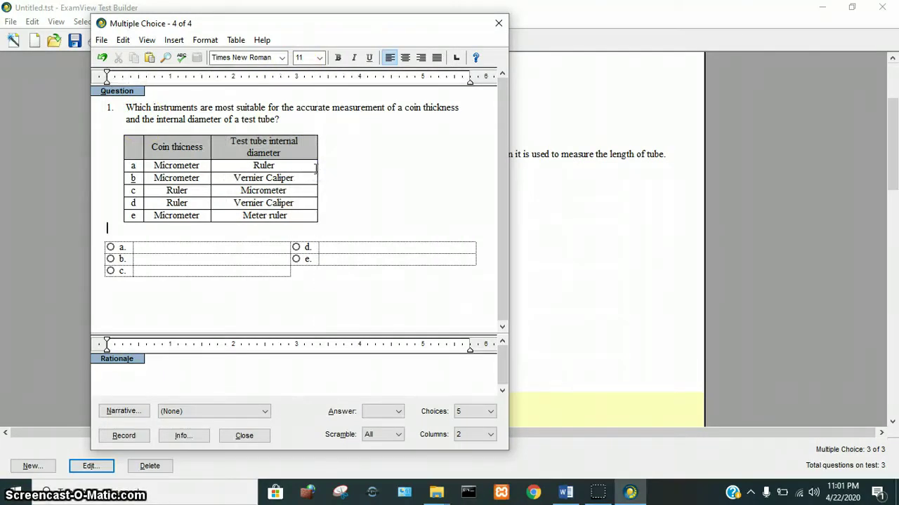
pyautogui.doubleClick(135, 166)
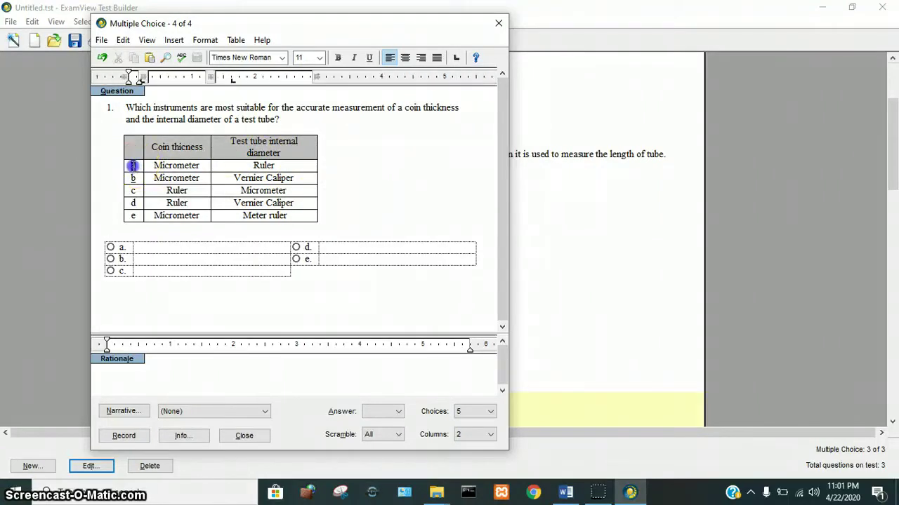
pyautogui.write('1')
pyautogui.doubleClick(134, 178)
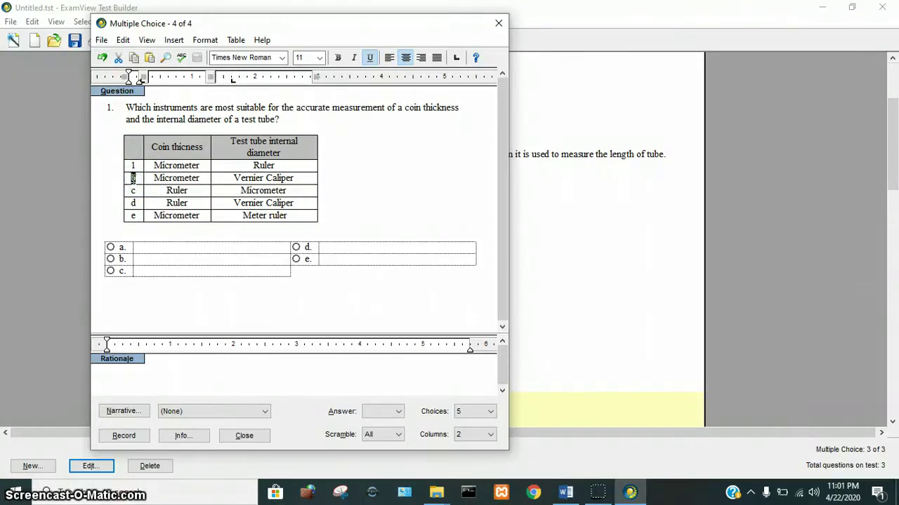
pyautogui.doubleClick(135, 179)
pyautogui.click(134, 179)
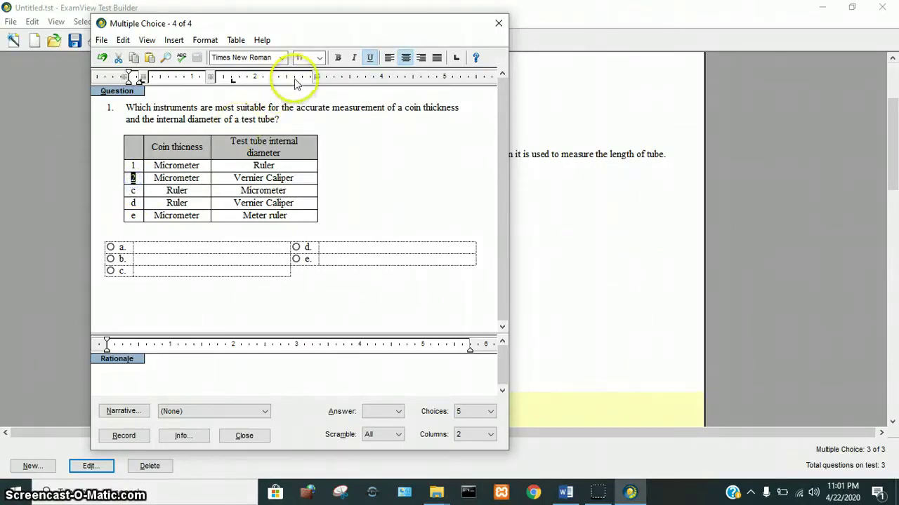
pyautogui.click(369, 56)
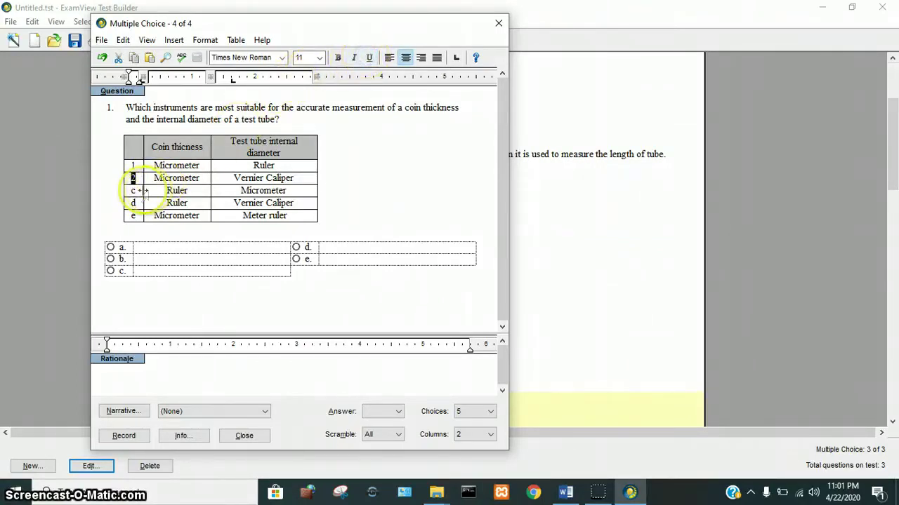
pyautogui.doubleClick(133, 190)
pyautogui.write('3')
pyautogui.write('4')
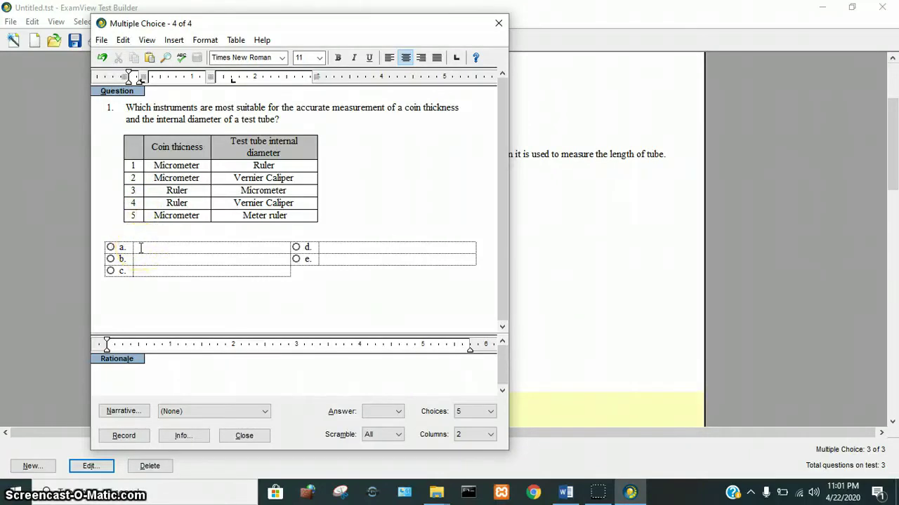
# Step: Enter 1, 2, 3, 4 and 5 as answer choices a to e and mark choice b as correct
pyautogui.click(140, 248)
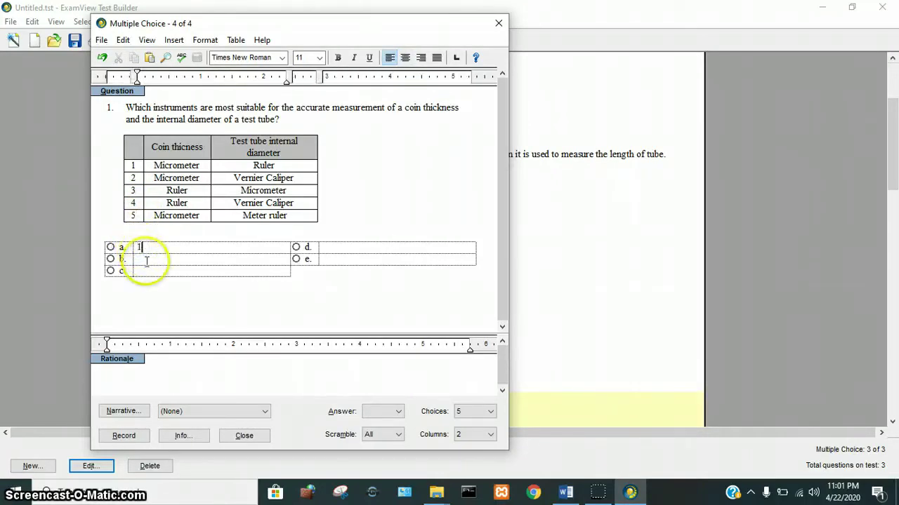
pyautogui.write('2')
pyautogui.click(150, 271)
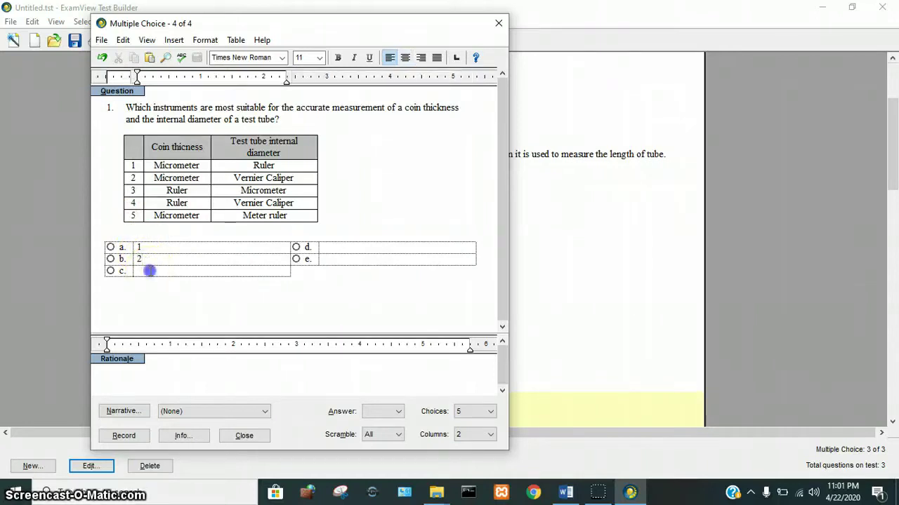
pyautogui.write('3')
pyautogui.click(329, 246)
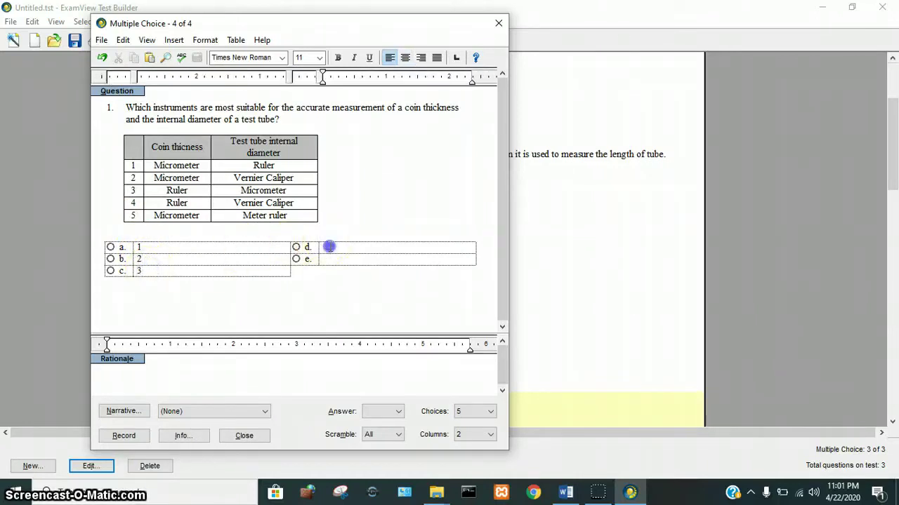
pyautogui.write('4')
pyautogui.click(328, 262)
pyautogui.write('5')
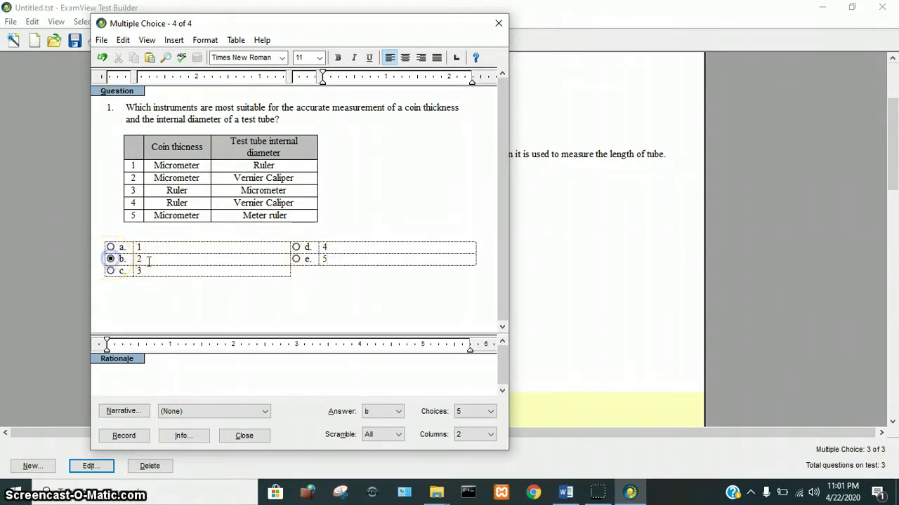
# Step: Record the measuring-instruments question and create another multiple-choice question
pyautogui.click(122, 436)
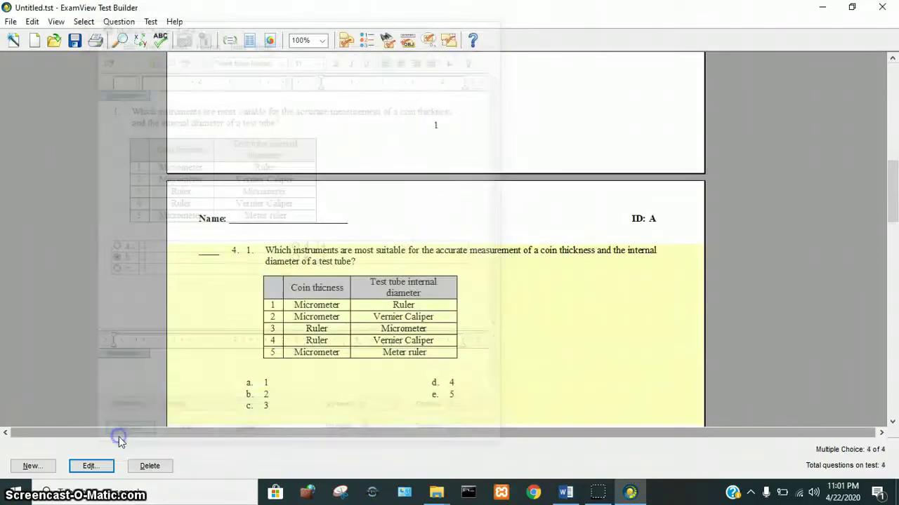
pyautogui.scroll(-1, 327, 358)
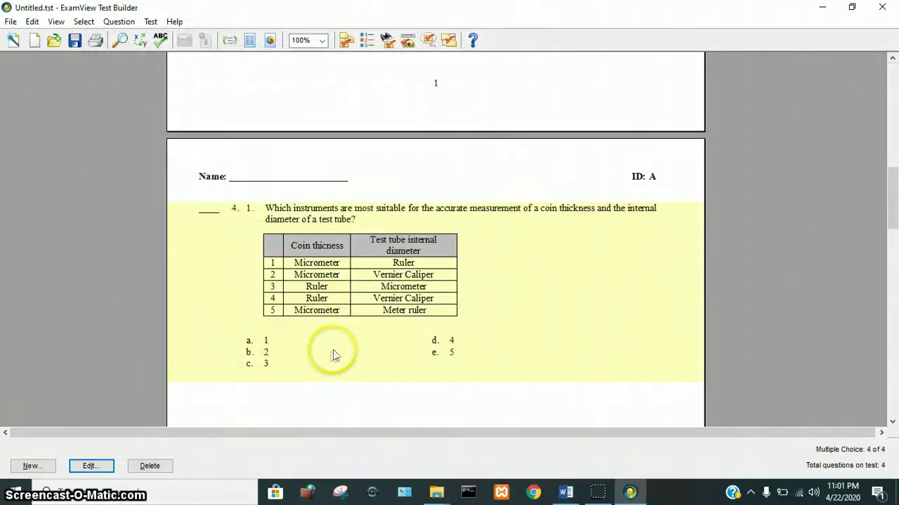
pyautogui.scroll(-3, 333, 354)
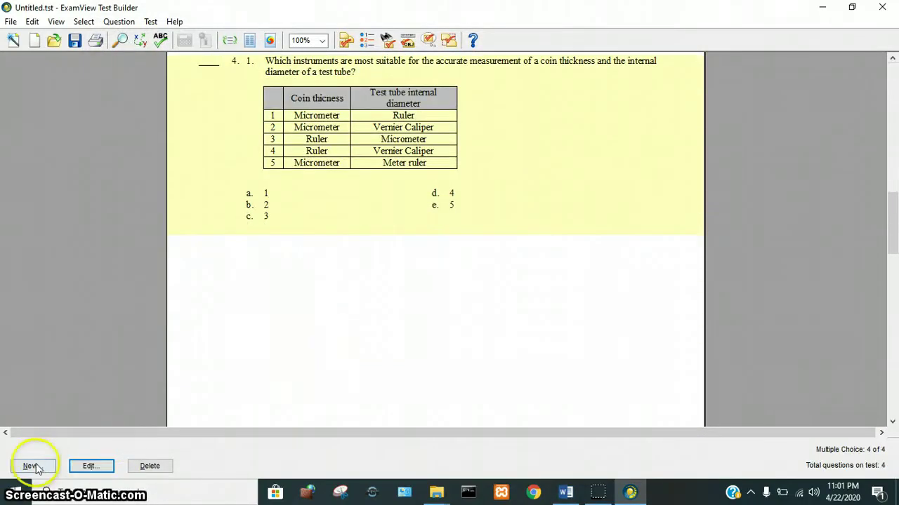
pyautogui.click(32, 466)
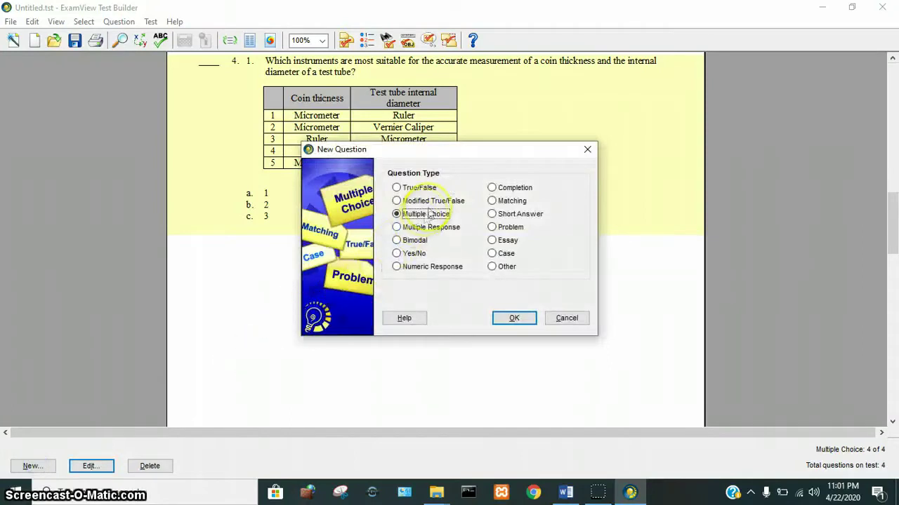
pyautogui.click(513, 320)
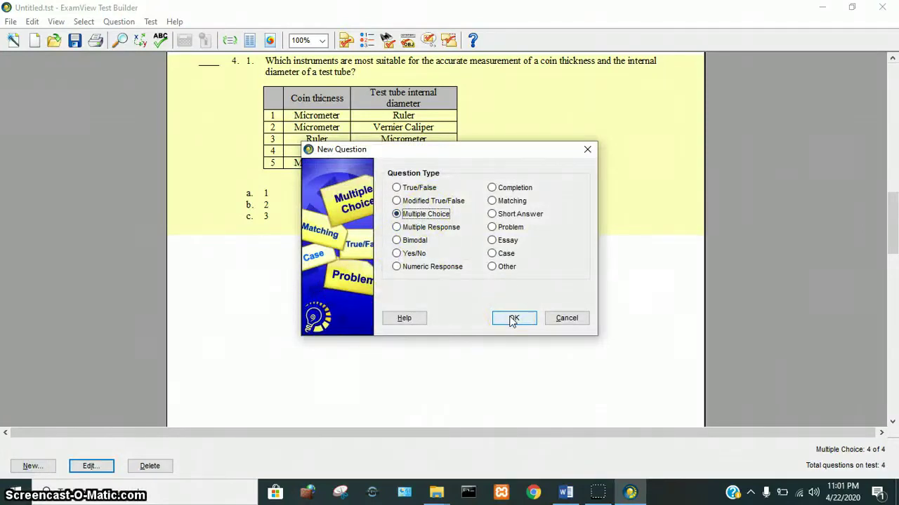
pyautogui.click(512, 319)
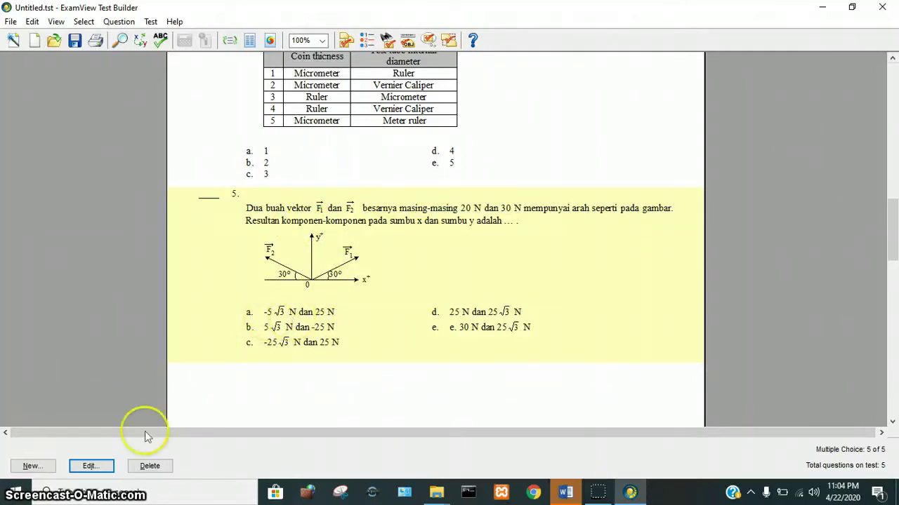
# Step: Create another multiple-choice question and select question 5, the SUMIMPEN ING POJOK ATI poem with its choices, in the Word document for copying
pyautogui.click(33, 466)
pyautogui.click(513, 320)
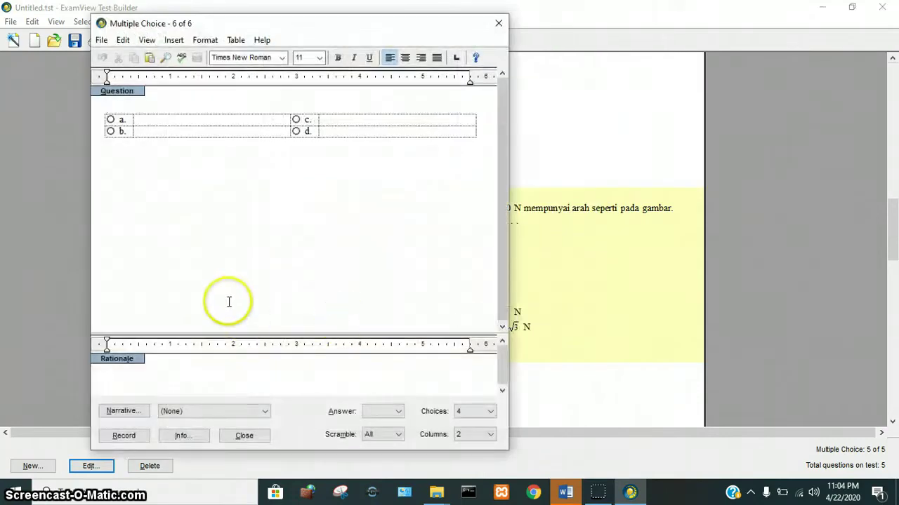
pyautogui.click(562, 488)
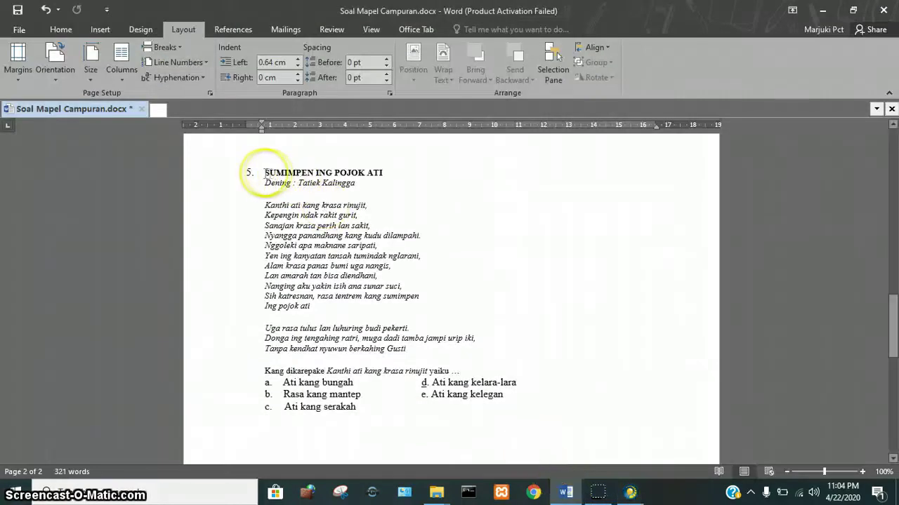
pyautogui.moveTo(264, 172); pyautogui.dragTo(502, 397)
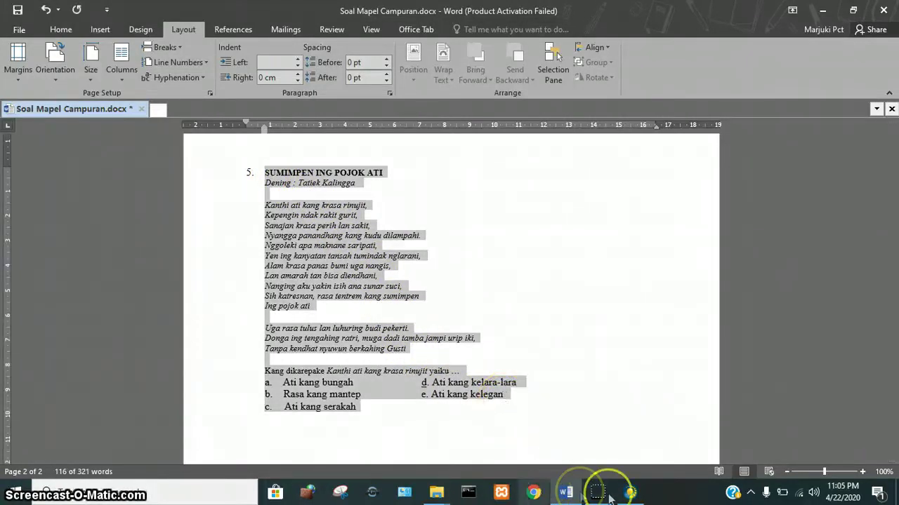
# Step: Paste the poem question into the ExamView question area and remove the list number and indent from its title
pyautogui.click(629, 493)
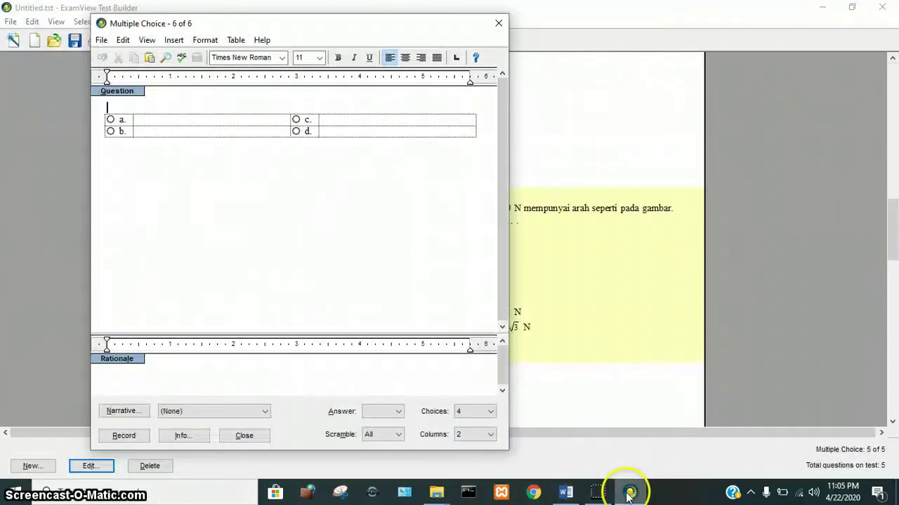
pyautogui.click(111, 110)
pyautogui.hotkey('ctrl', 'v')
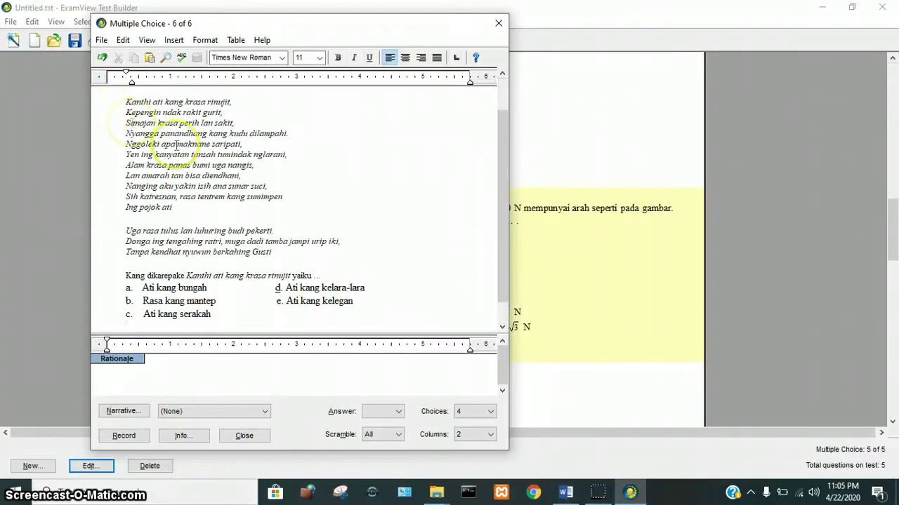
pyautogui.click(127, 106)
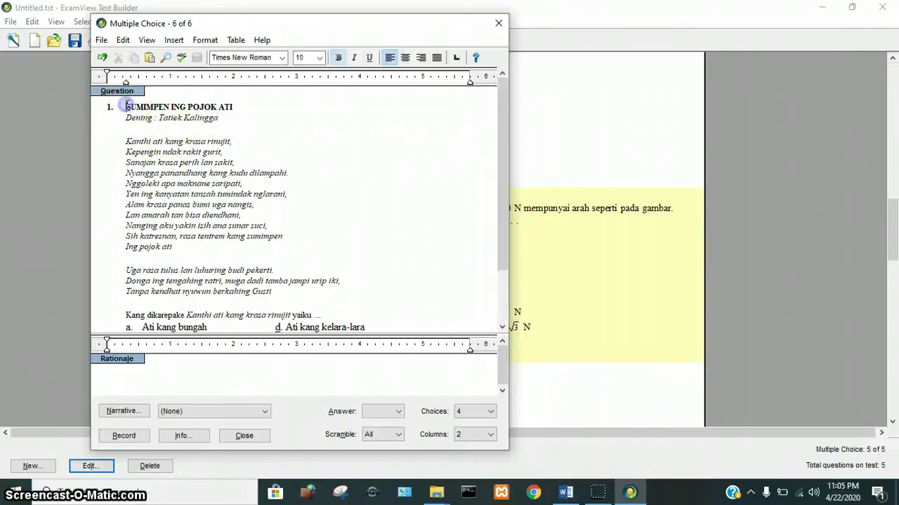
pyautogui.press('BackSpace')
pyautogui.press('BackSpace')
# Step: Remove the left indent from the poem text and the question line so they align with the title
pyautogui.click(122, 123)
pyautogui.moveTo(123, 123)
pyautogui.mouseDown()
pyautogui.moveTo(181, 176)
pyautogui.moveTo(219, 271)
pyautogui.moveTo(293, 295)
pyautogui.moveTo(321, 316)
pyautogui.mouseUp()
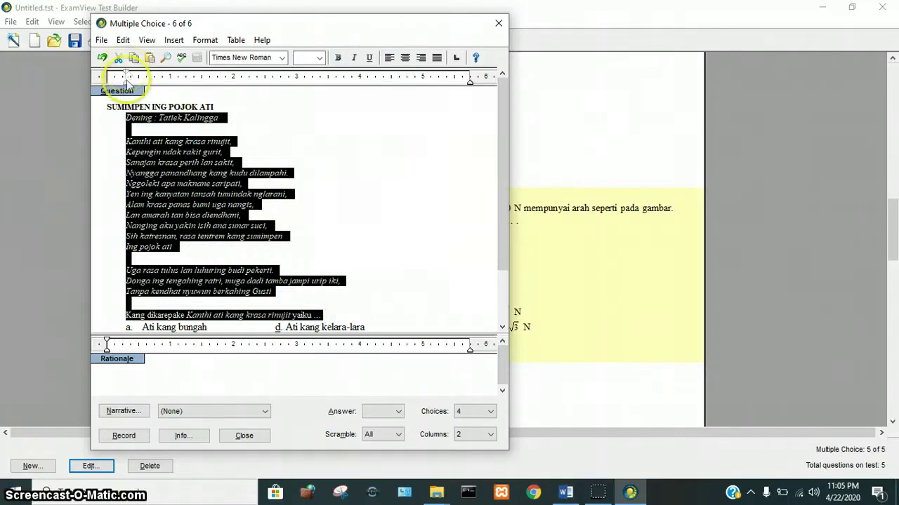
pyautogui.moveTo(125, 82); pyautogui.dragTo(106, 76)
pyautogui.scroll(-3, 220, 194)
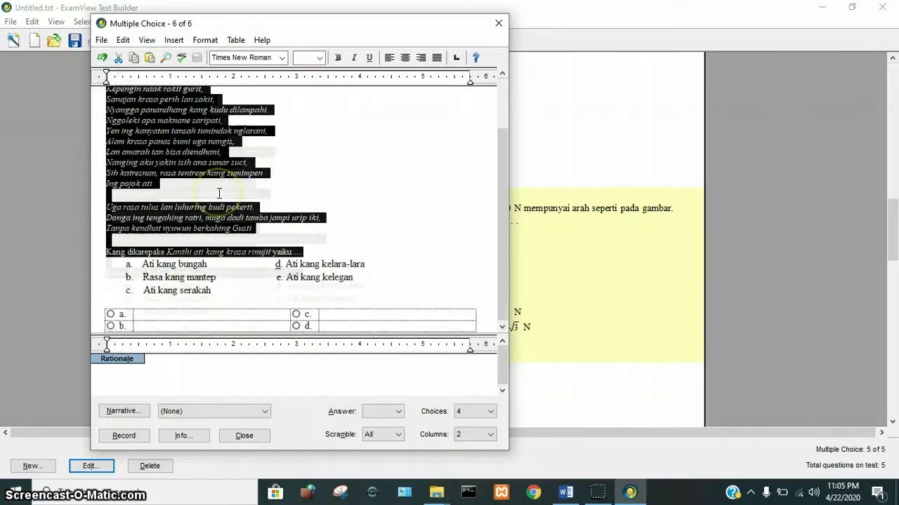
pyautogui.click(361, 174)
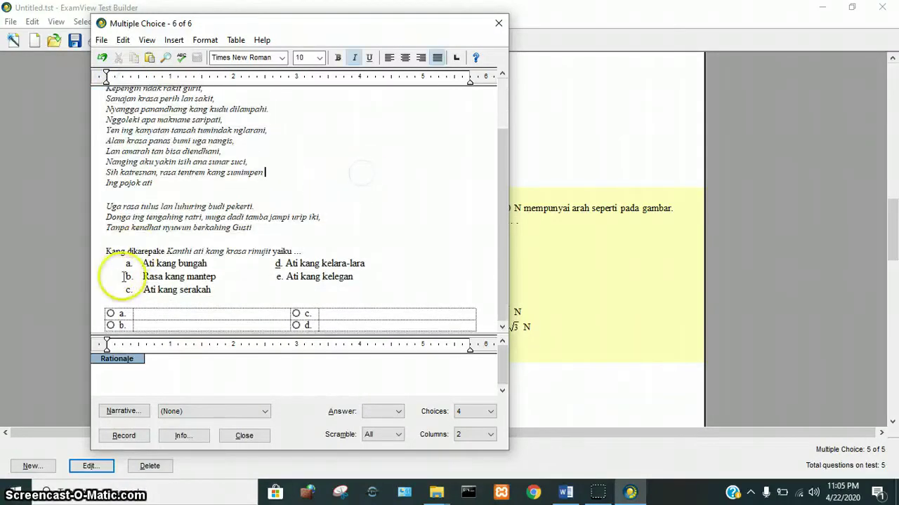
# Step: Copy "Ati kang bungah" into choice a and set the number of choices to 5
pyautogui.moveTo(142, 264); pyautogui.dragTo(209, 263)
pyautogui.hotkey('ctrl', 'c')
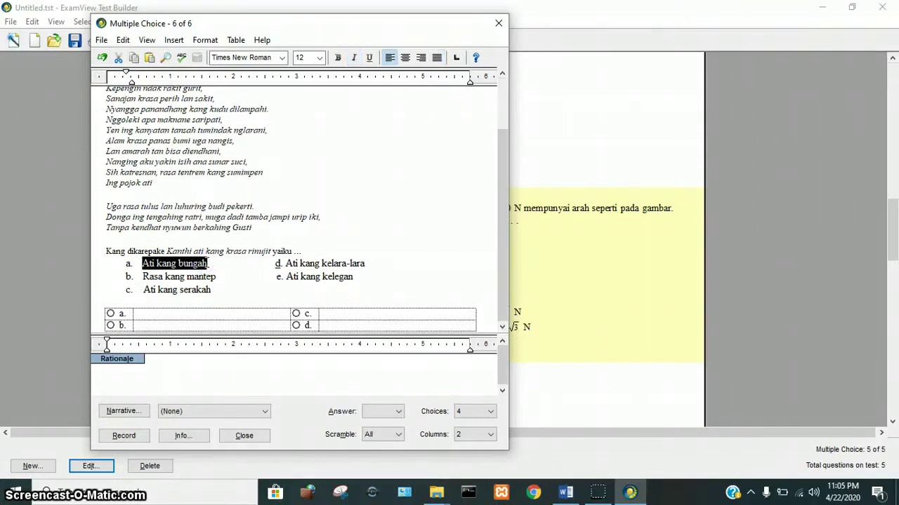
pyautogui.click(182, 314)
pyautogui.hotkey('ctrl', 'v')
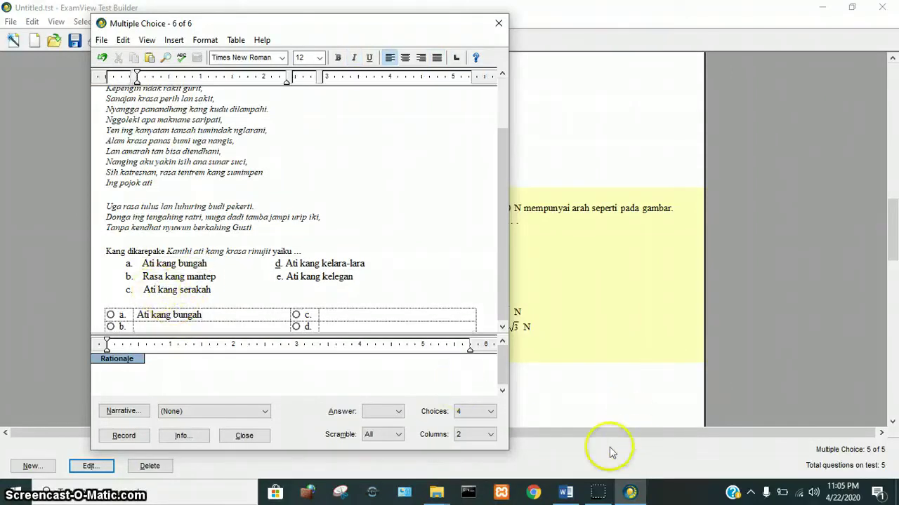
pyautogui.click(475, 412)
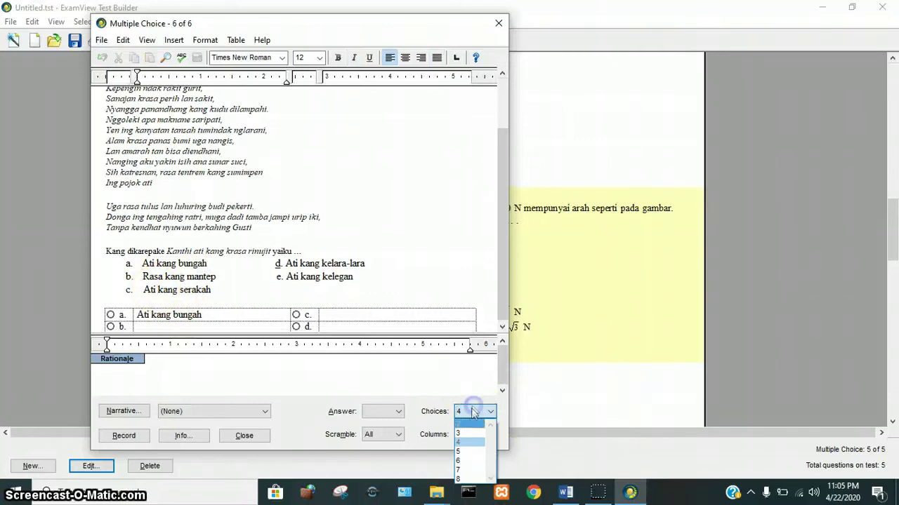
pyautogui.click(466, 452)
# Step: Copy "Rasa kang mantep" into choice b and "Ati kang serakah" into choice c
pyautogui.moveTo(141, 263); pyautogui.dragTo(214, 261)
pyautogui.hotkey('ctrl', 'c')
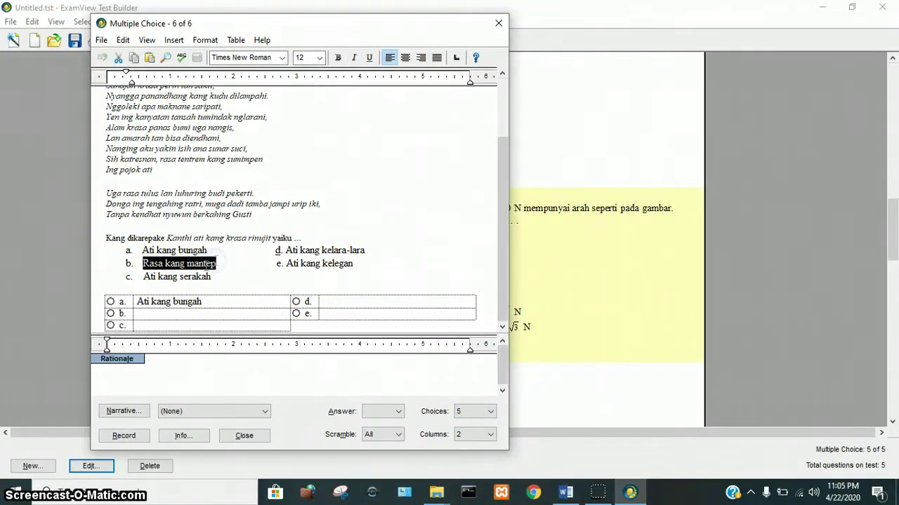
pyautogui.click(169, 313)
pyautogui.hotkey('ctrl', 'v')
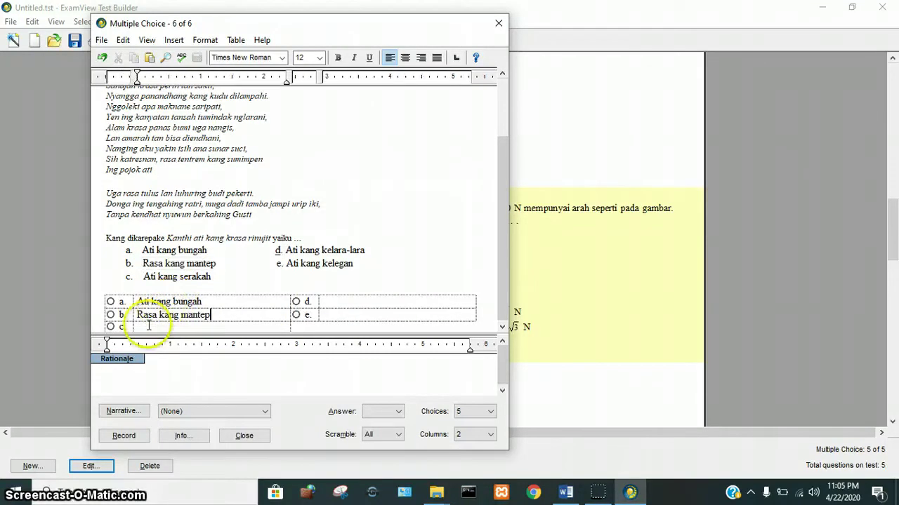
pyautogui.moveTo(143, 276); pyautogui.dragTo(217, 274)
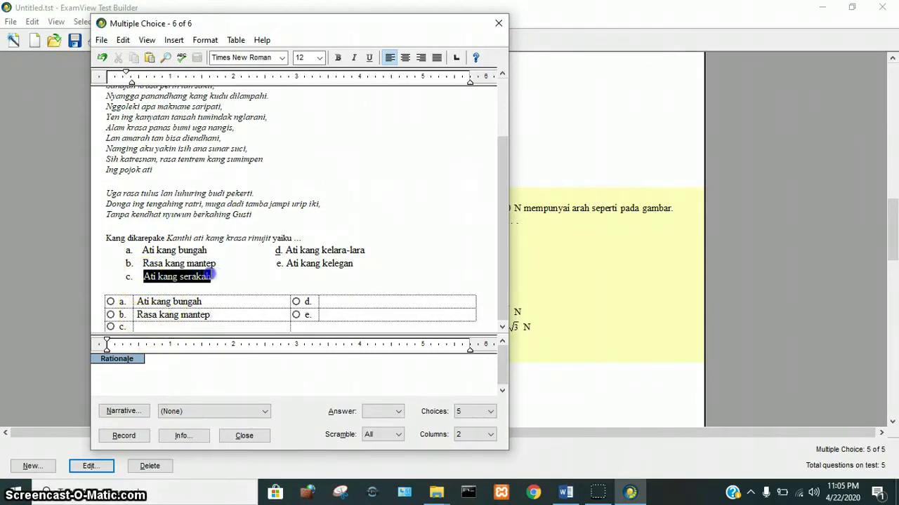
pyautogui.click(173, 324)
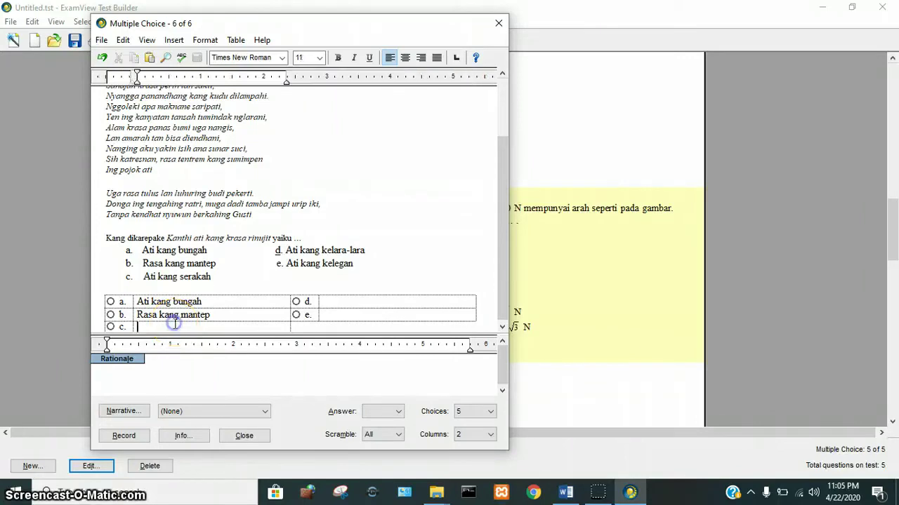
pyautogui.write('Ati kang serakah')
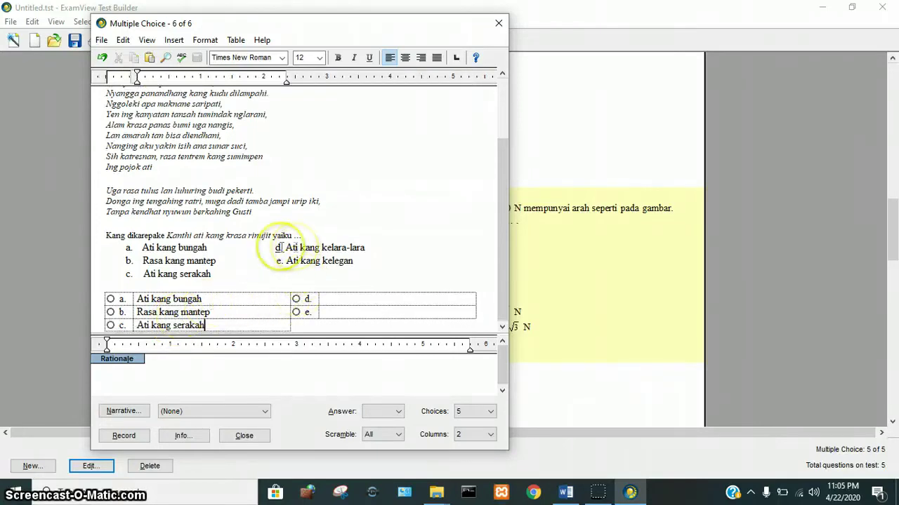
# Step: Copy "Ati kang kelara-lara" into choice d and "Ati kang kelegan" into choice e
pyautogui.moveTo(285, 248); pyautogui.dragTo(360, 251)
pyautogui.hotkey('ctrl', 'c')
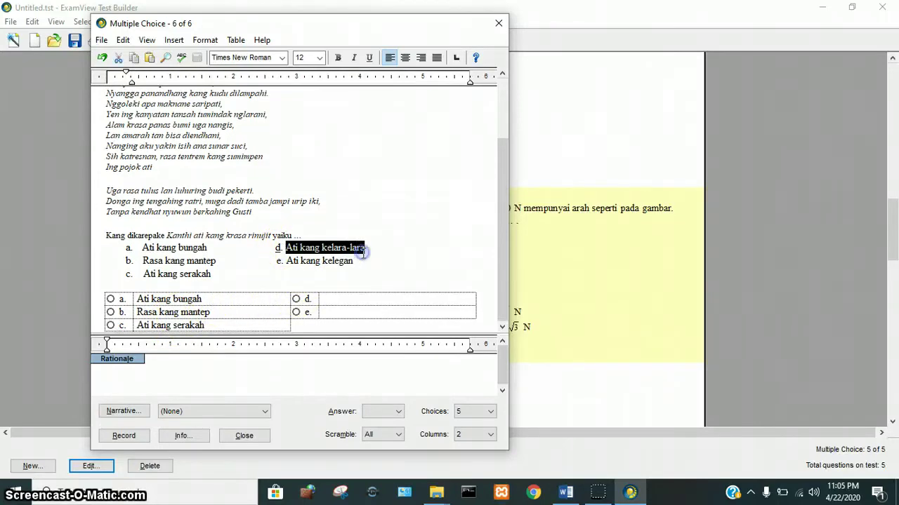
pyautogui.click(330, 300)
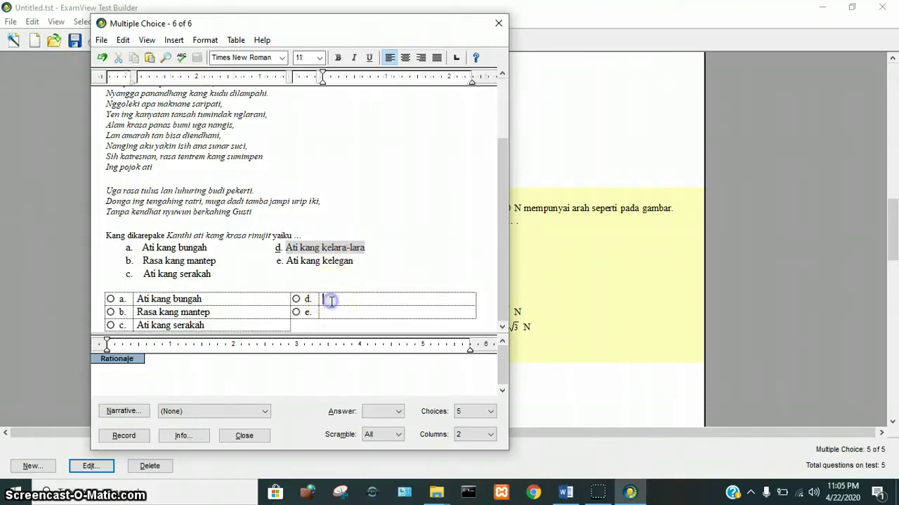
pyautogui.hotkey('ctrl', 'v')
pyautogui.moveTo(285, 260); pyautogui.dragTo(345, 261)
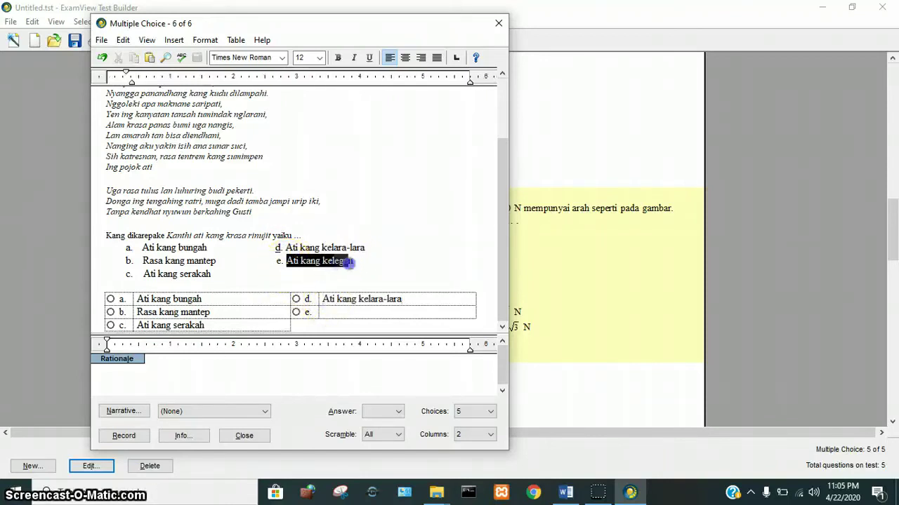
pyautogui.click(338, 314)
pyautogui.write('Ati kang kelegan')
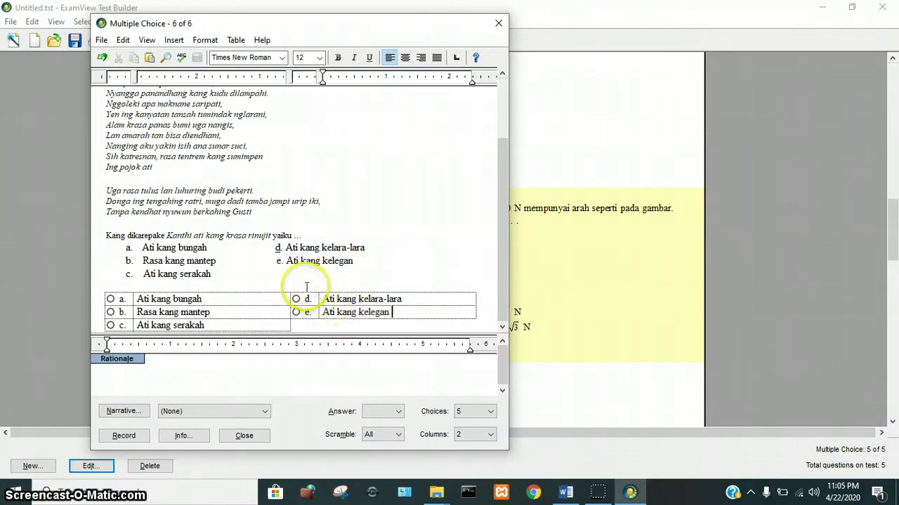
# Step: Mark choice d as the correct answer and record the question with the original choice lines deleted from its text
pyautogui.click(295, 299)
pyautogui.moveTo(210, 275); pyautogui.dragTo(130, 251)
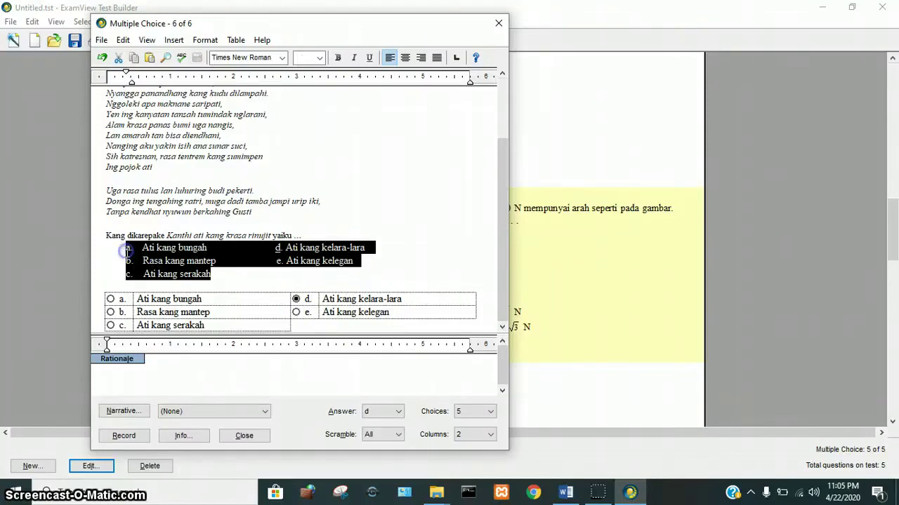
pyautogui.press('BackSpace')
pyautogui.press('BackSpace')
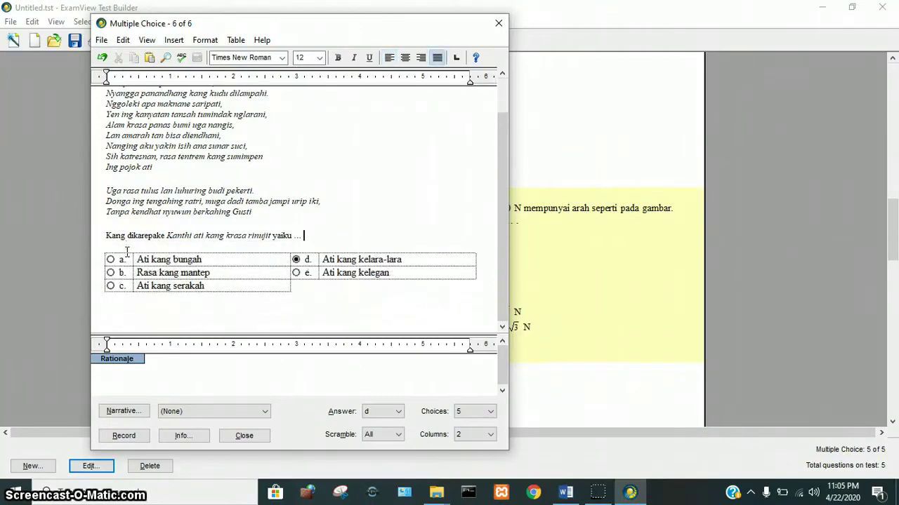
pyautogui.click(125, 435)
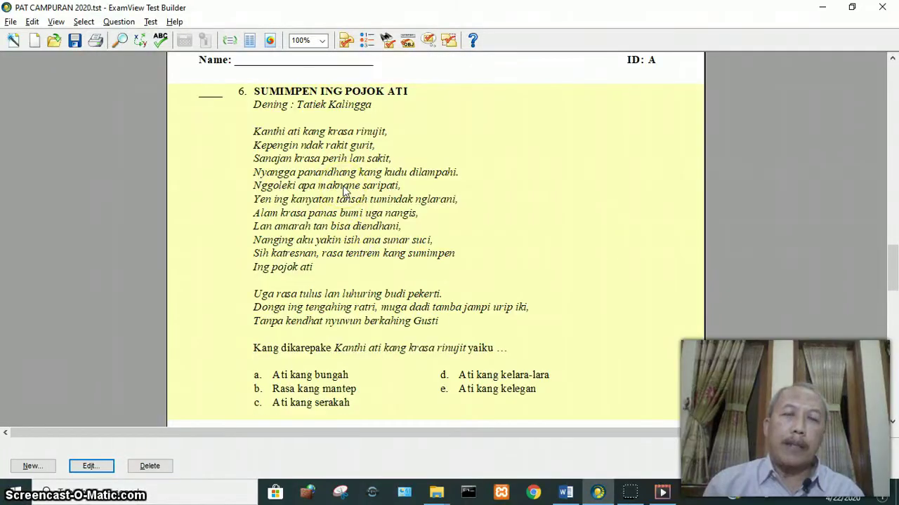
# Step: Save a copy of the test as PAT Simulasi 2020.tst in the Tutorial untuk Guru lain folder
pyautogui.scroll(1, 344, 191)
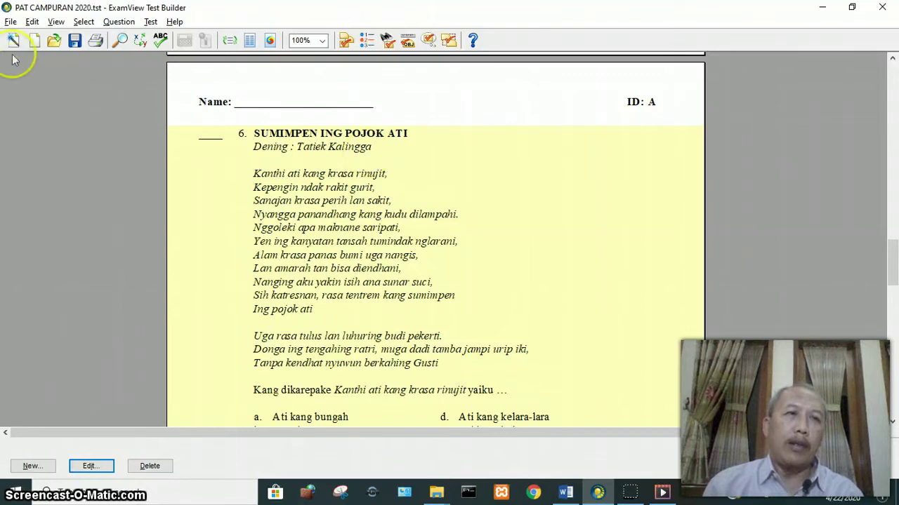
pyautogui.click(12, 21)
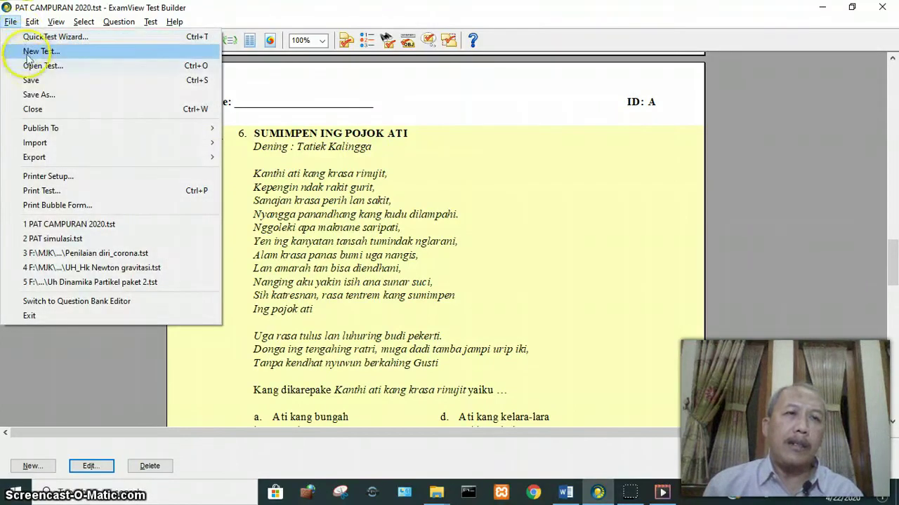
pyautogui.click(35, 97)
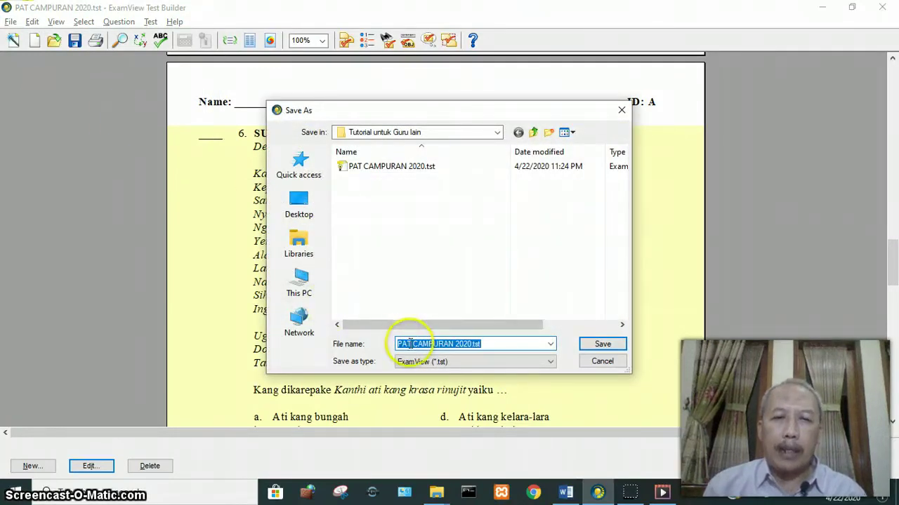
pyautogui.moveTo(412, 344); pyautogui.dragTo(462, 344)
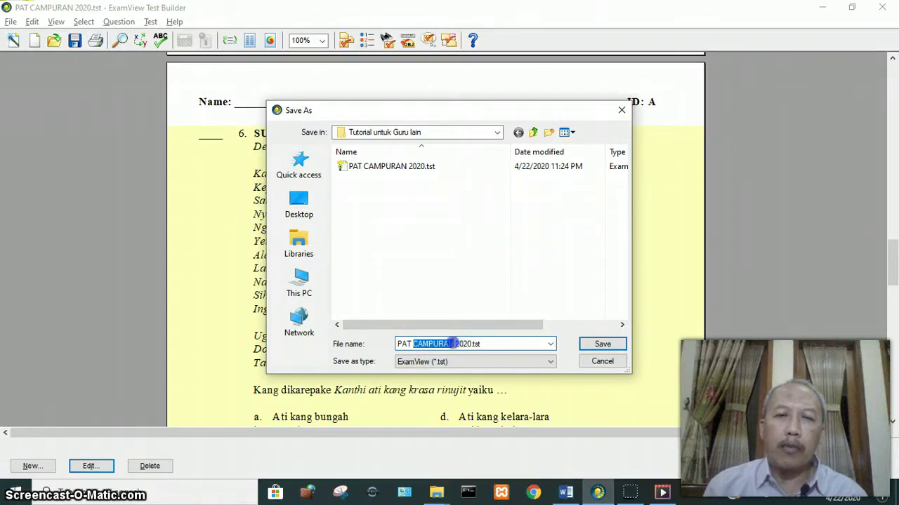
pyautogui.write('S')
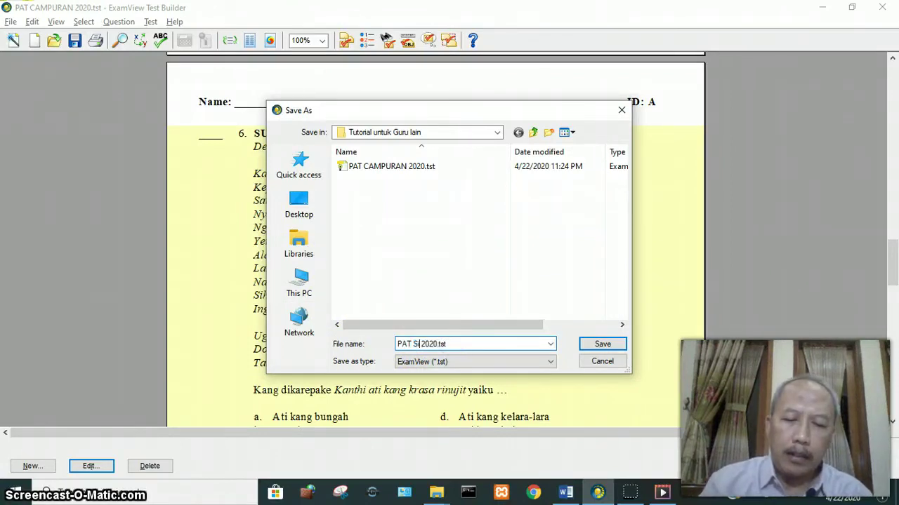
pyautogui.write('imulasi')
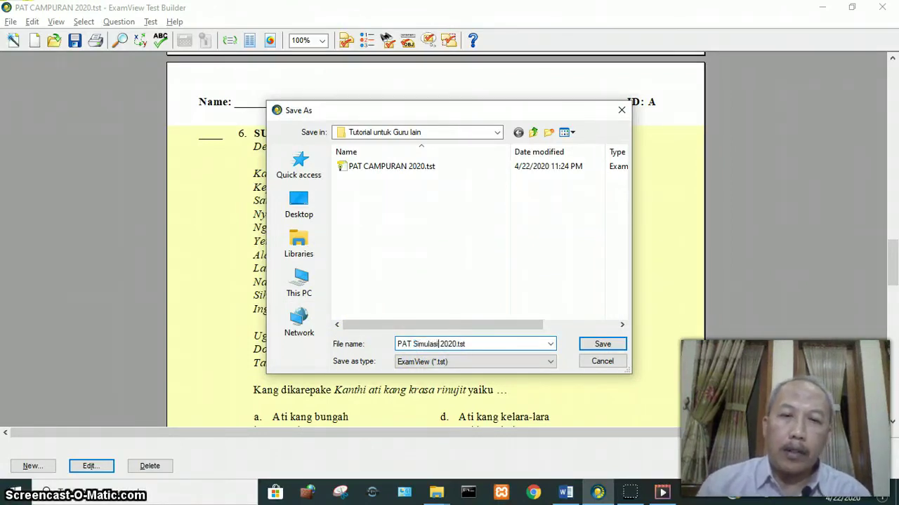
pyautogui.click(602, 347)
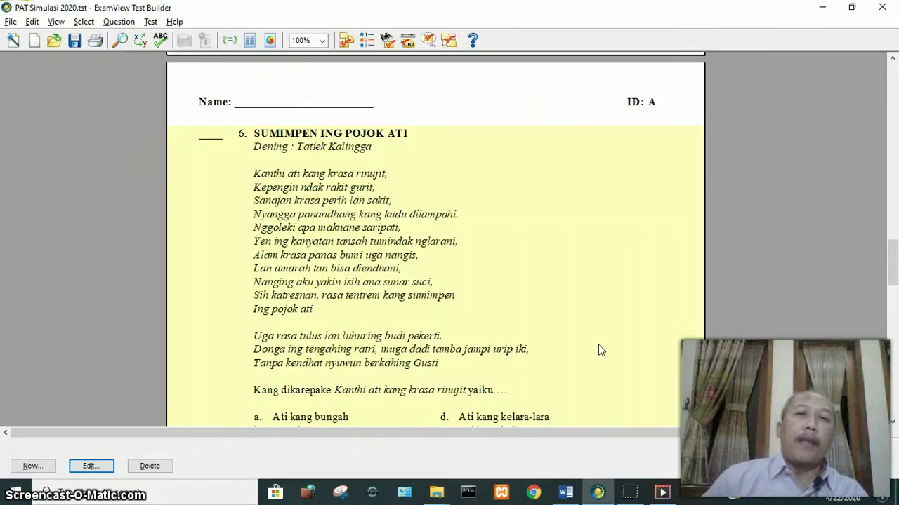
# Step: Review the saved test from question 6 back to the title on the first page
pyautogui.scroll(15, 483, 287)
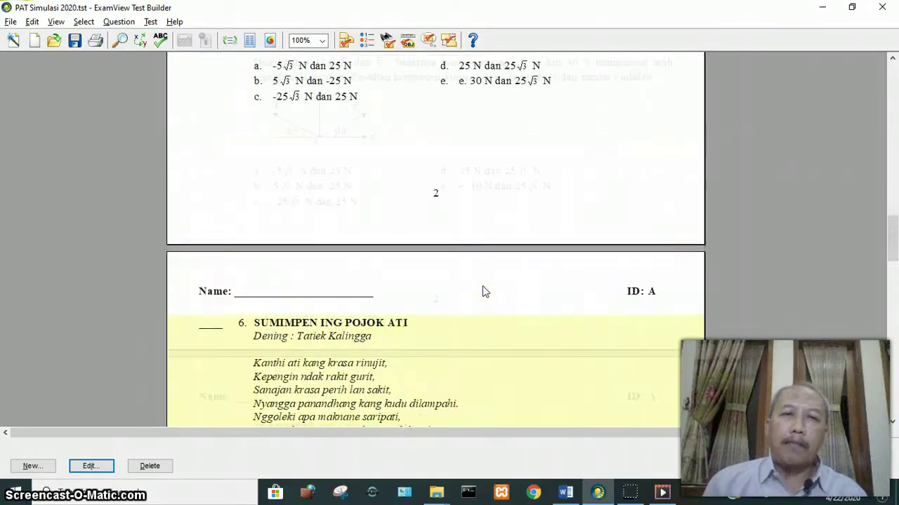
pyautogui.scroll(15, 482, 287)
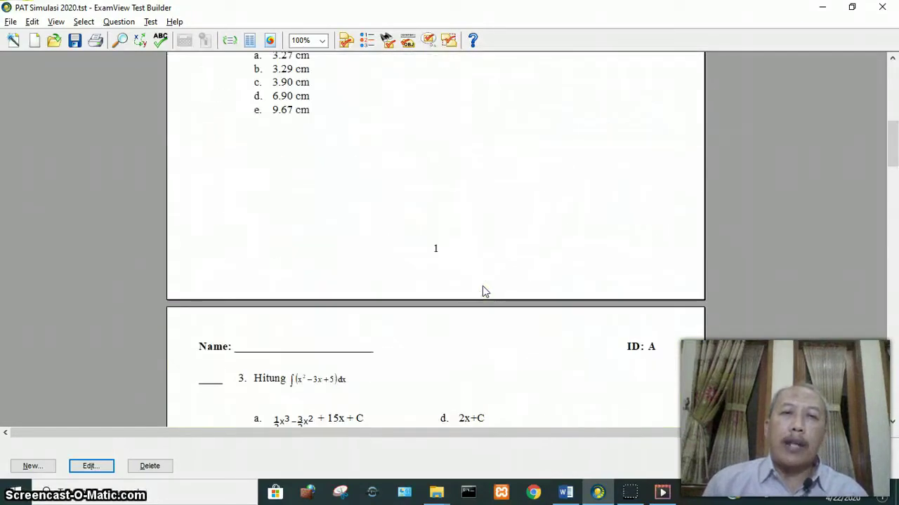
pyautogui.scroll(3, 482, 291)
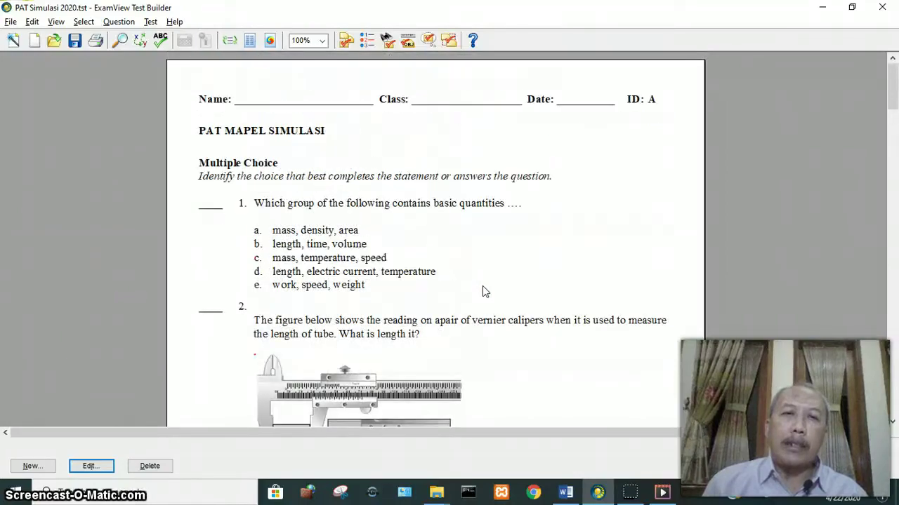